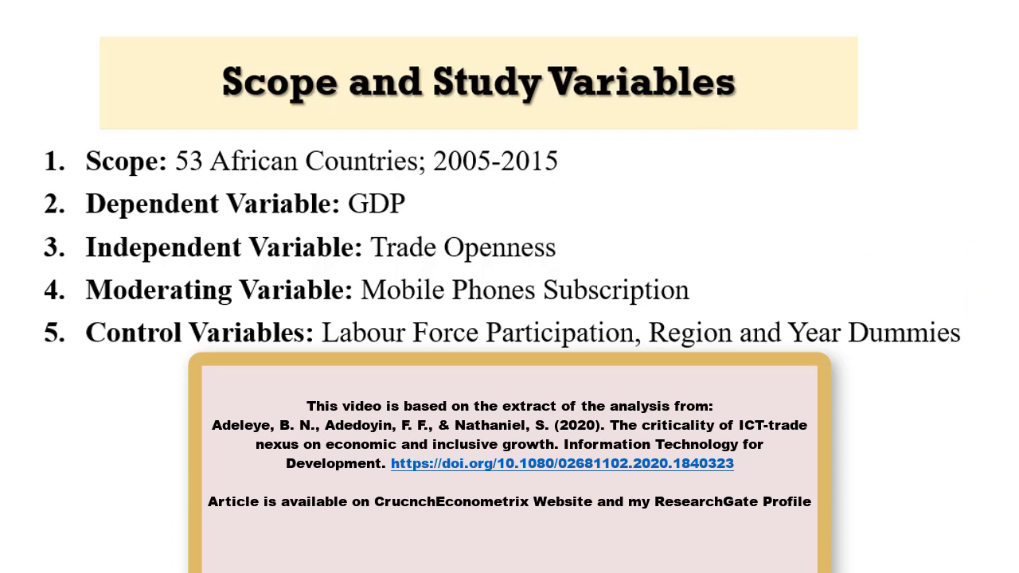
Advance the presentation to the 'Data Preparation, Stata' slide.
key(Right)
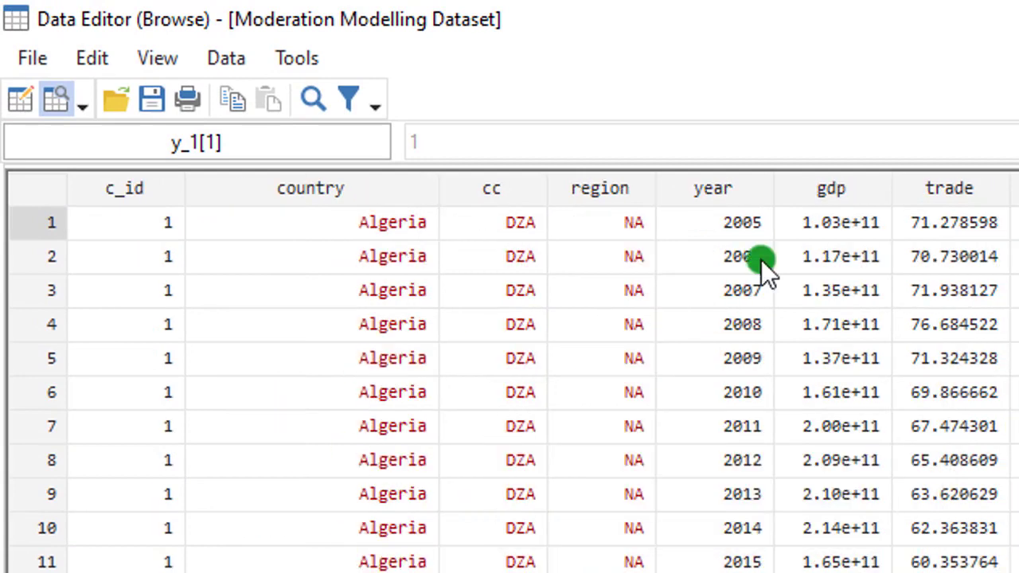
click(160, 220)
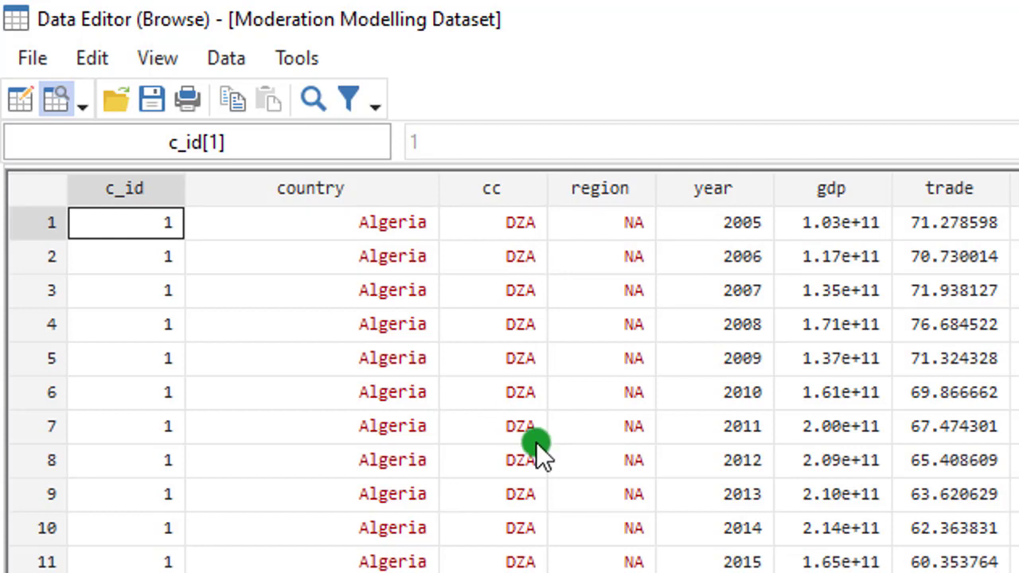
key(Right)
key(Right)
key(Right)
key(Right)
key(Right)
key(Right)
key(Right)
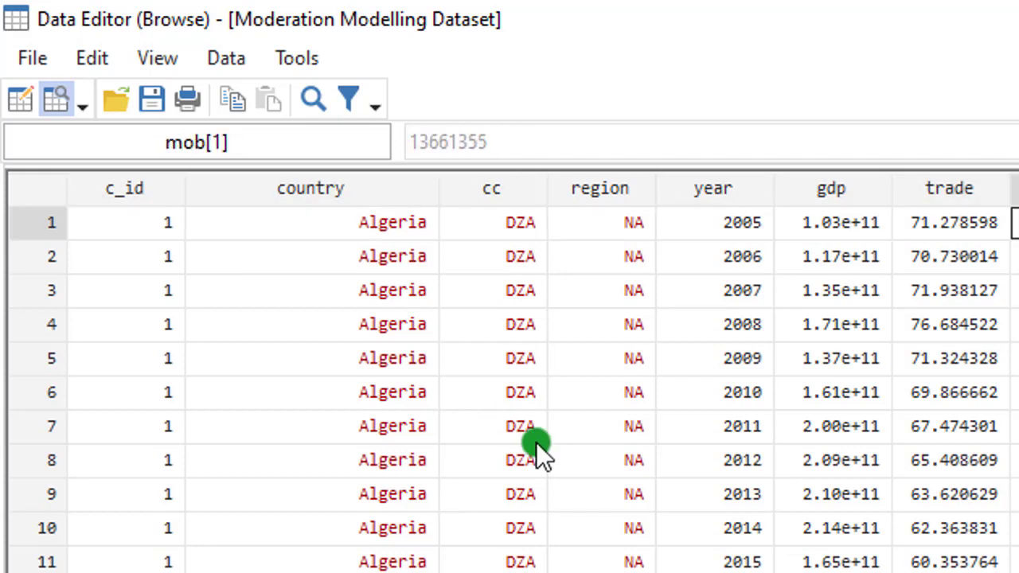
key(Right)
key(Right)
key(Right)
key(Right)
key(Right)
key(Right)
key(Right)
key(Right)
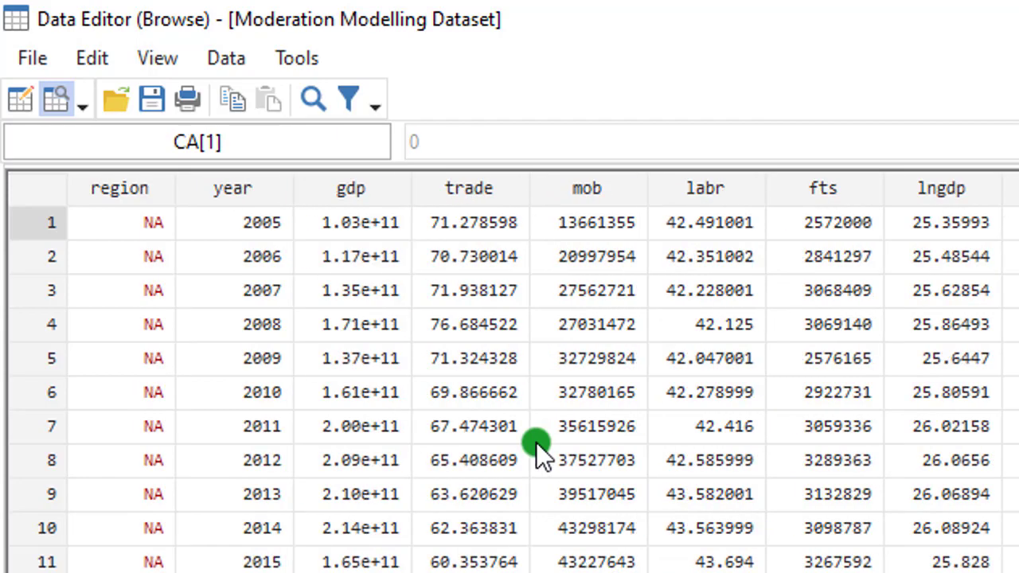
key(Right)
key(Right)
key(Right)
key(Right)
key(Right)
key(Right)
key(Right)
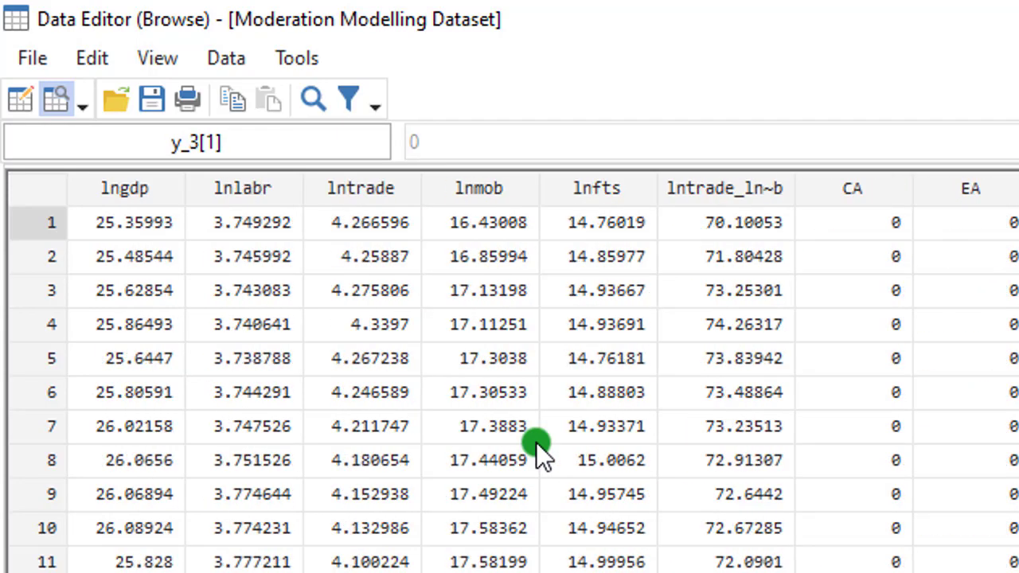
key(Right)
key(Right)
key(Right)
key(Right)
key(Right)
key(Right)
key(Right)
key(Right)
key(Right)
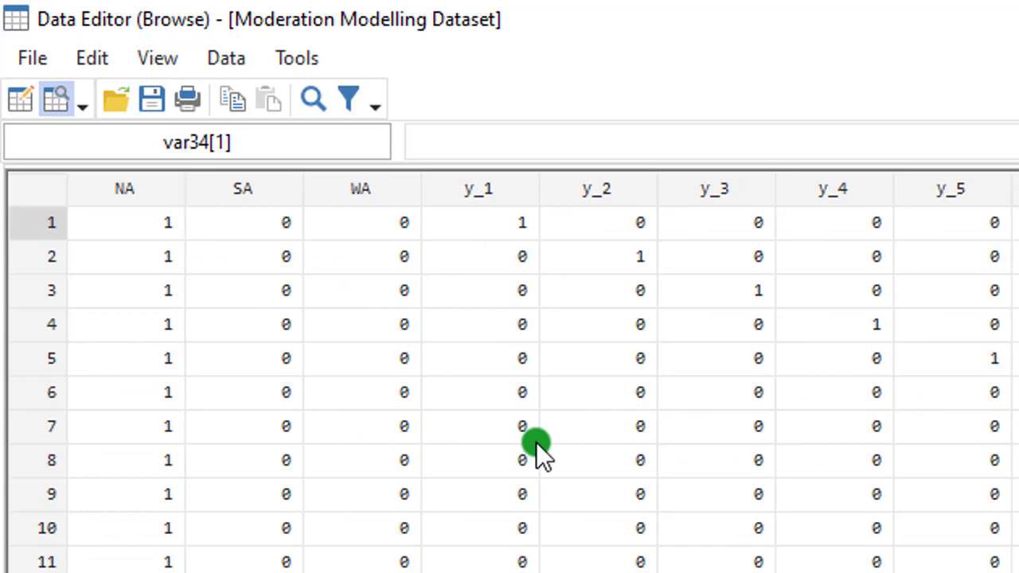
key(Right)
key(Right)
key(Left)
key(Left)
key(Left)
key(Left)
key(Left)
key(Left)
key(Left)
key(Left)
key(Left)
key(Left)
key(Left)
key(Left)
key(Left)
key(Left)
key(Left)
key(Left)
key(Left)
key(Left)
key(Left)
key(Left)
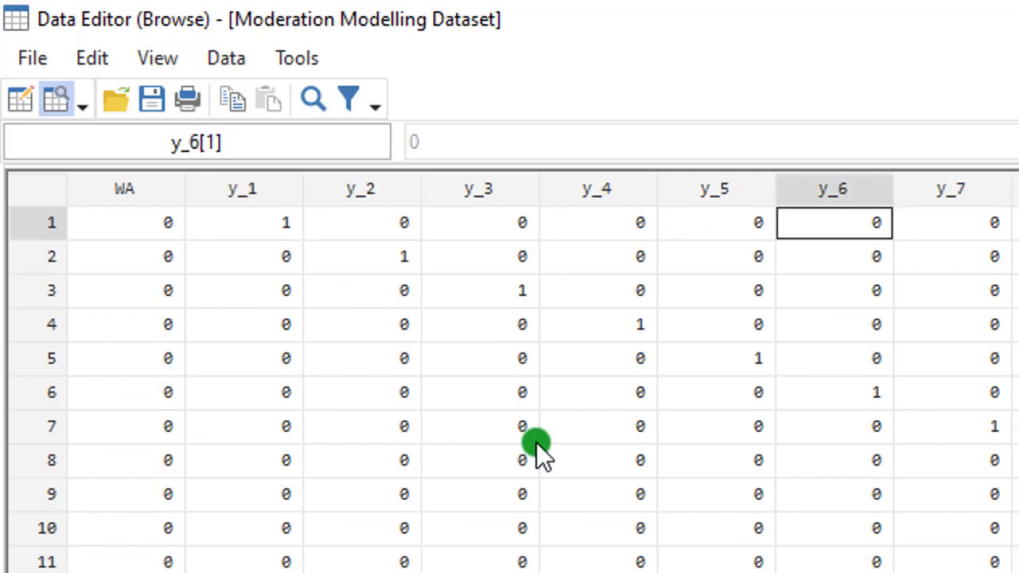
key(Right)
key(Right)
key(Right)
key(Right)
key(Right)
key(Right)
key(Right)
key(Right)
key(Right)
key(Right)
key(Right)
key(Right)
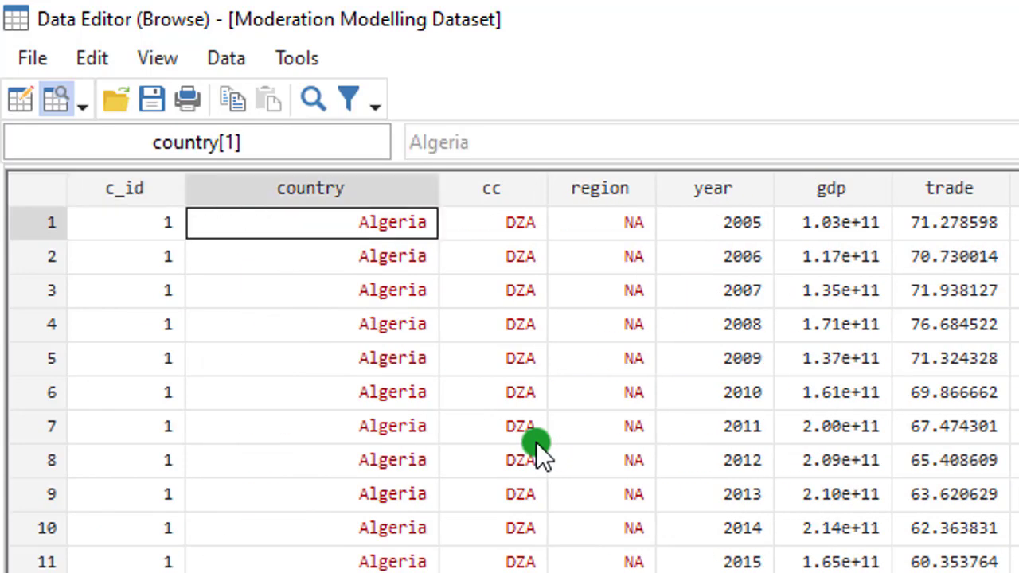
key(Right)
key(Right)
key(Right)
key(Right)
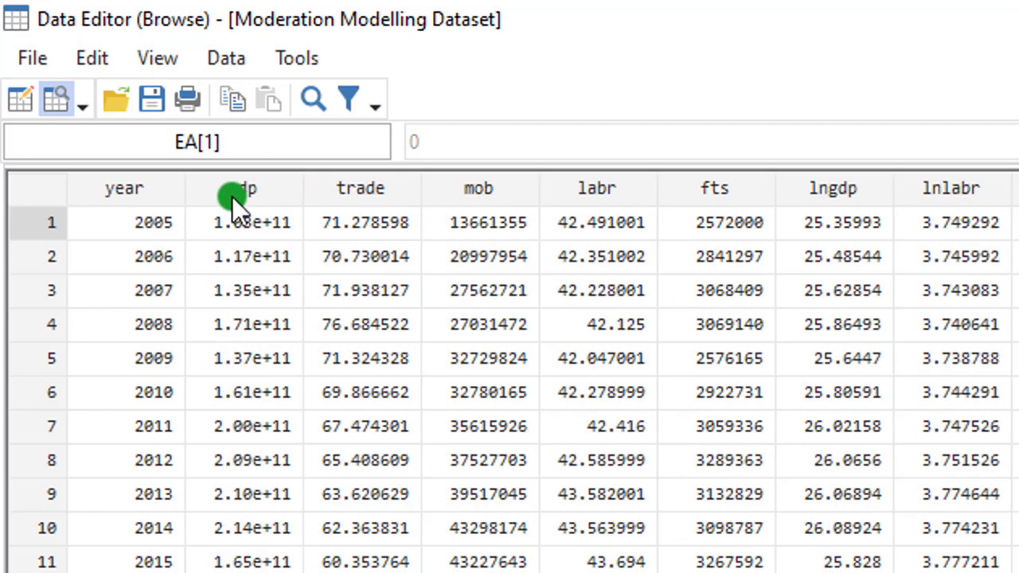
click(233, 197)
click(350, 190)
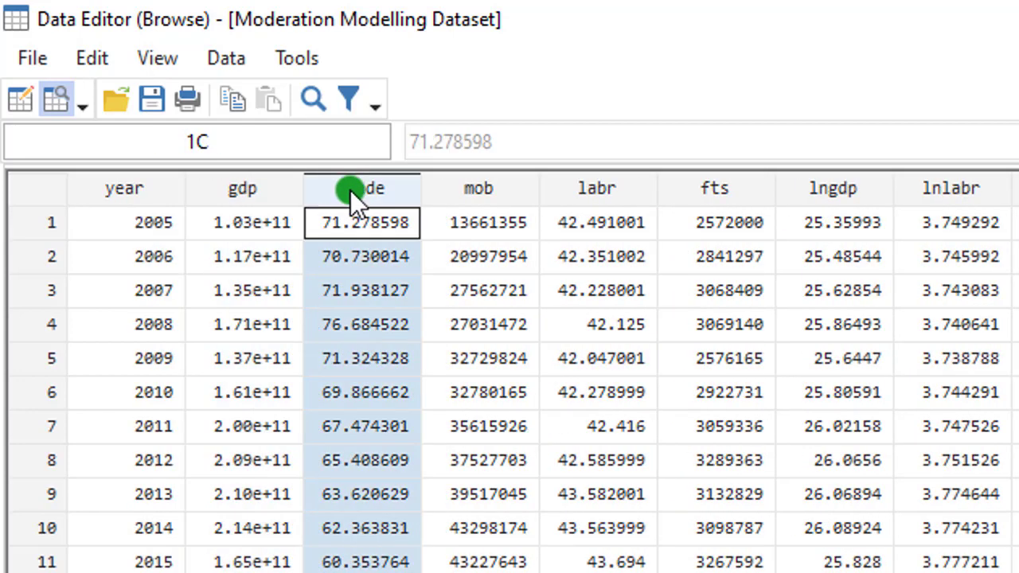
click(488, 185)
click(583, 190)
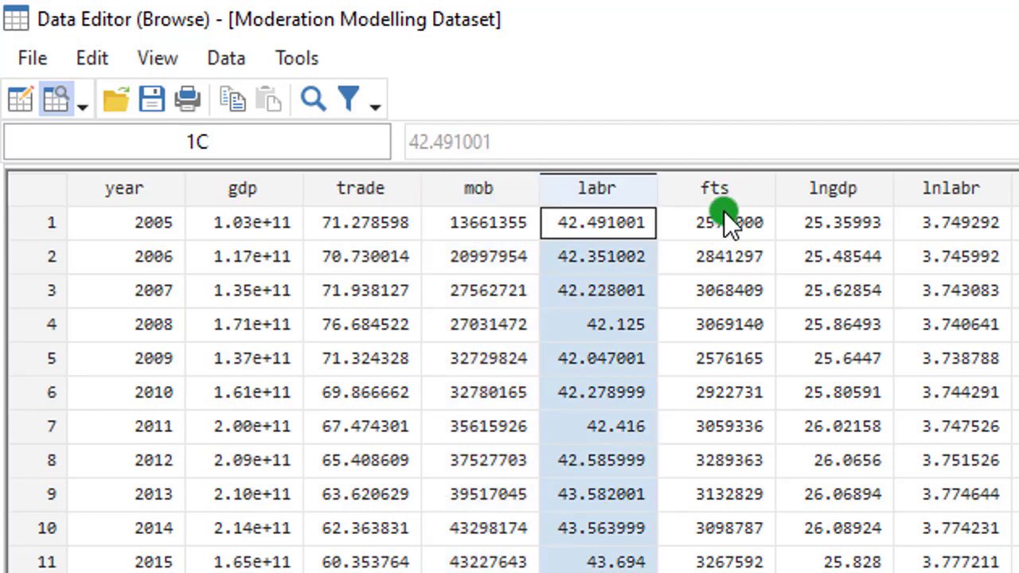
click(719, 182)
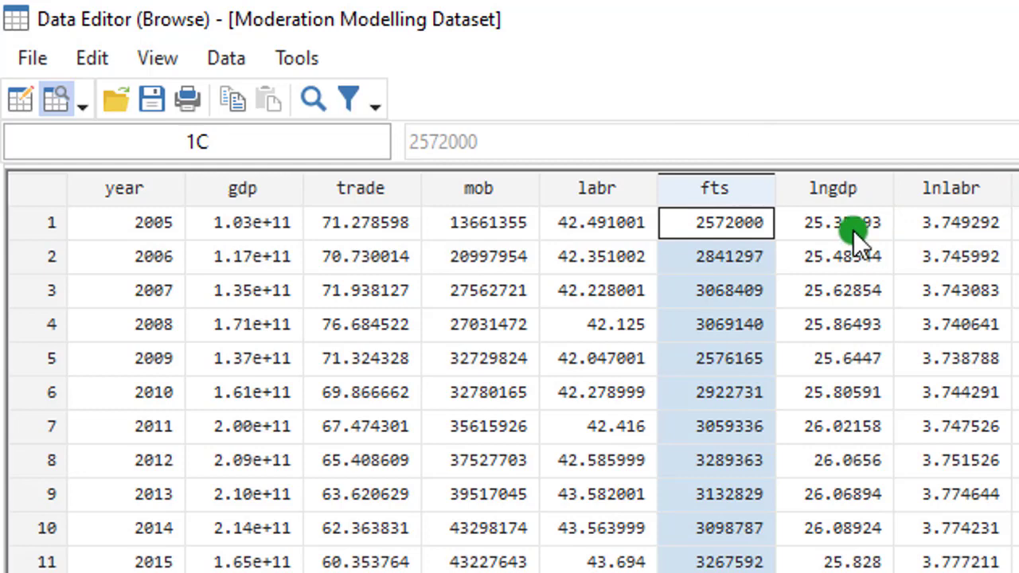
click(827, 181)
click(964, 192)
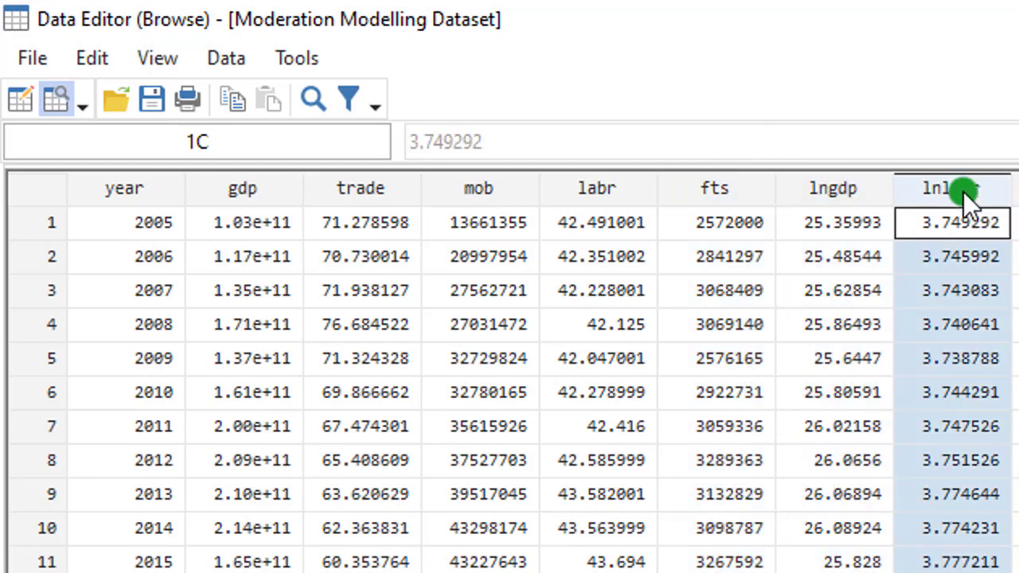
key(Right)
key(Right)
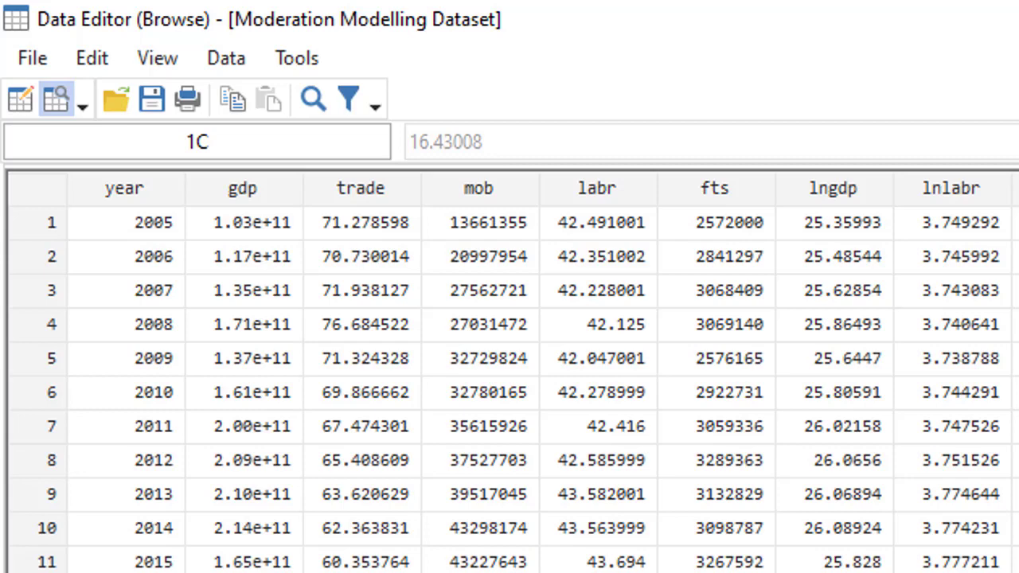
key(Right)
key(Right)
click(825, 189)
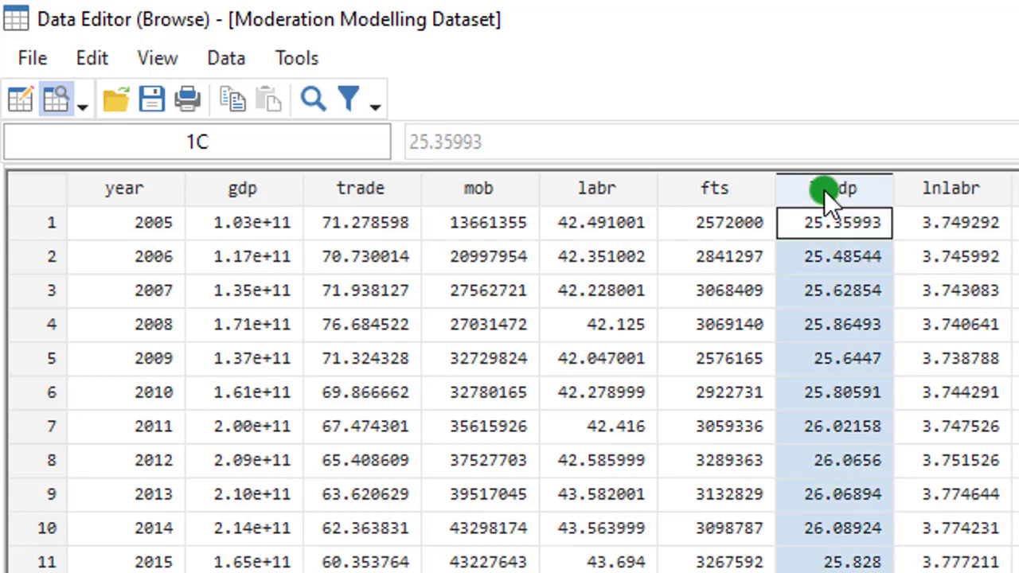
click(916, 190)
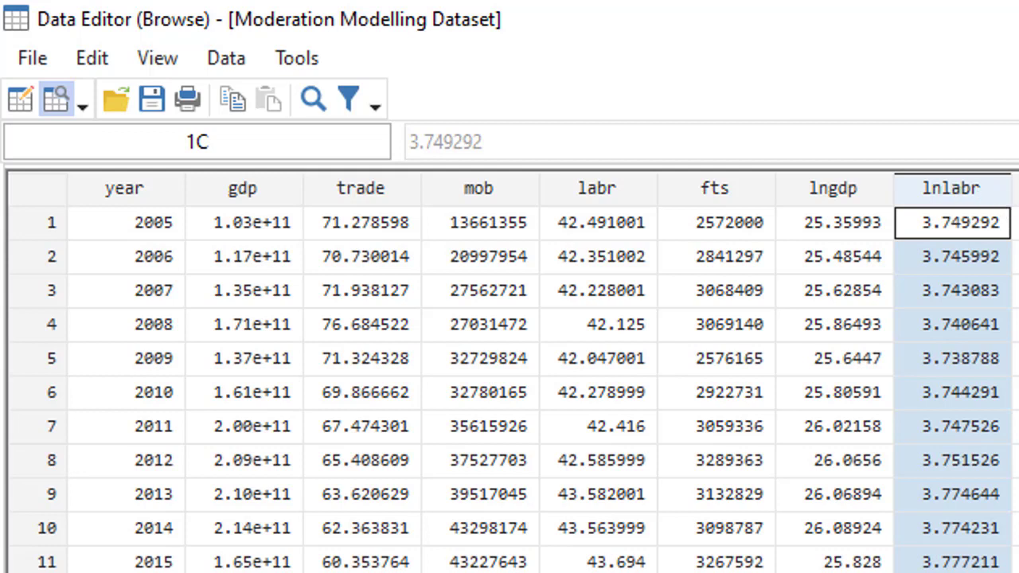
key(Right)
key(Right)
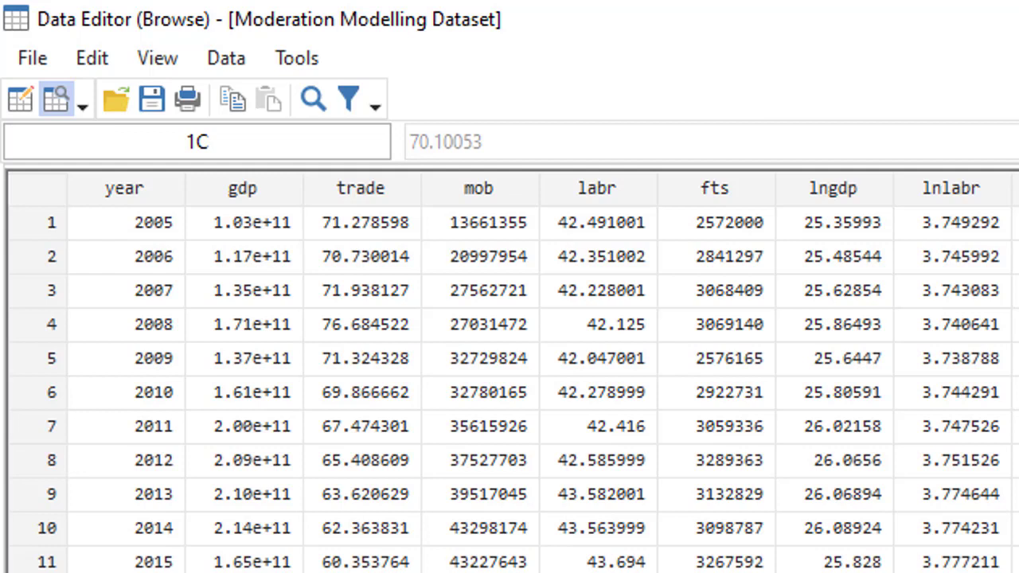
key(Right)
key(Right)
key(Right)
key(Right)
key(Right)
key(Right)
key(Right)
key(Right)
key(Right)
key(Right)
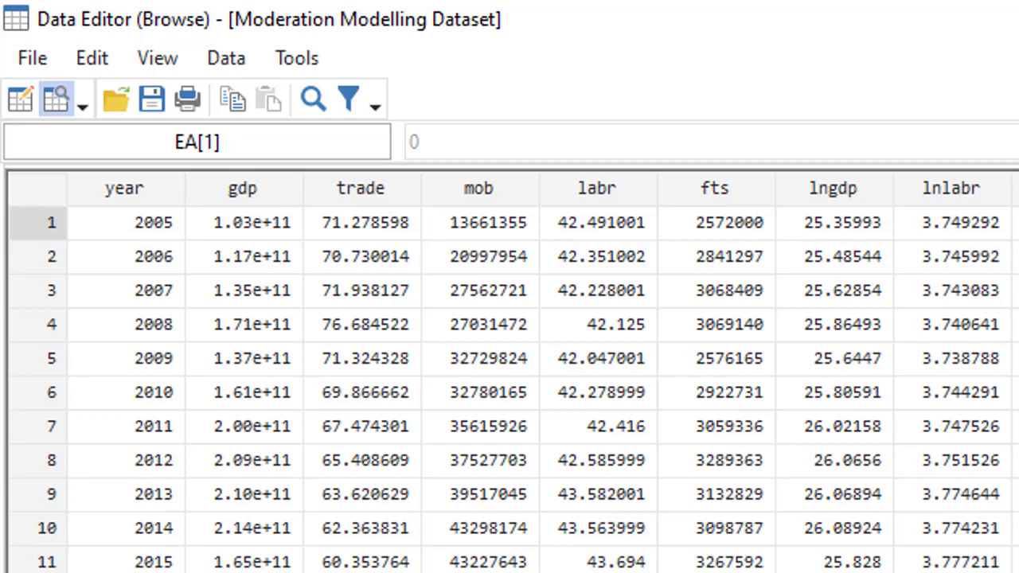
key(Right)
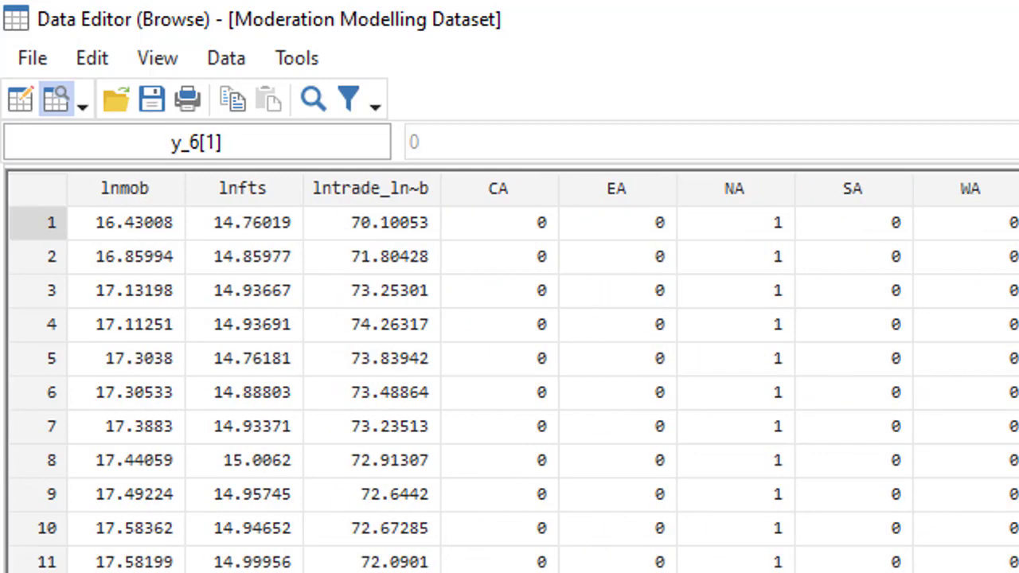
click(515, 194)
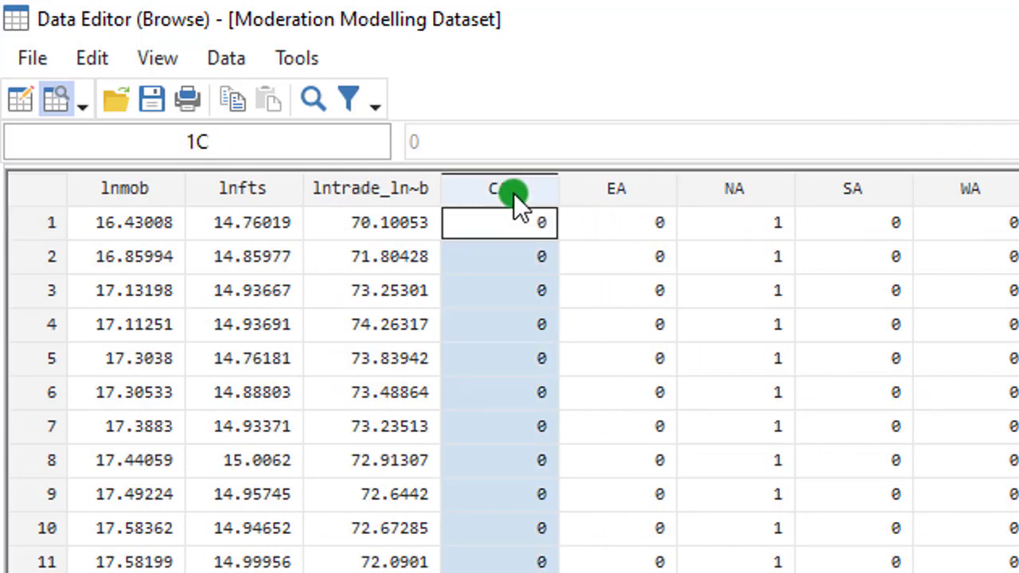
click(589, 196)
click(744, 190)
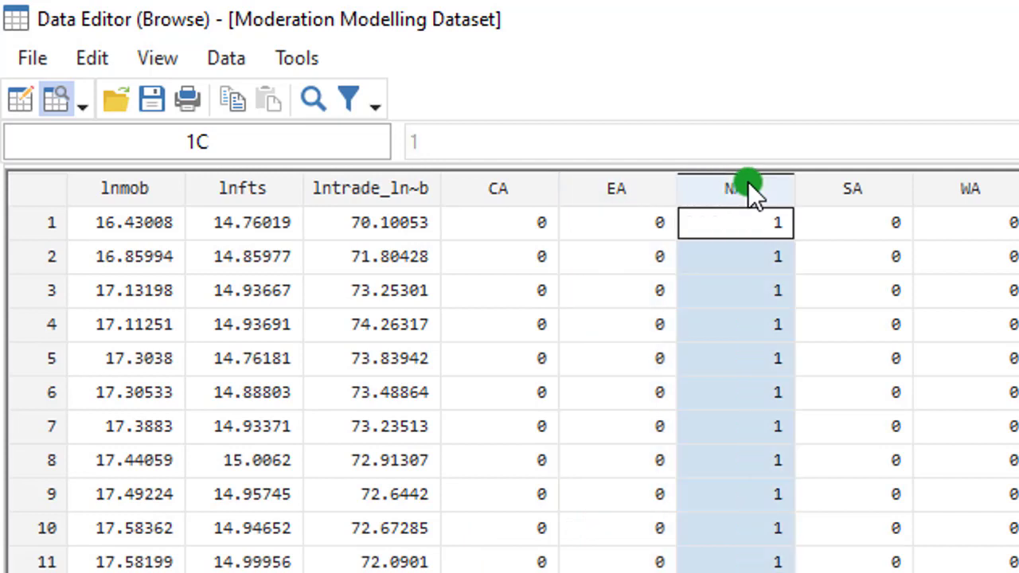
click(852, 195)
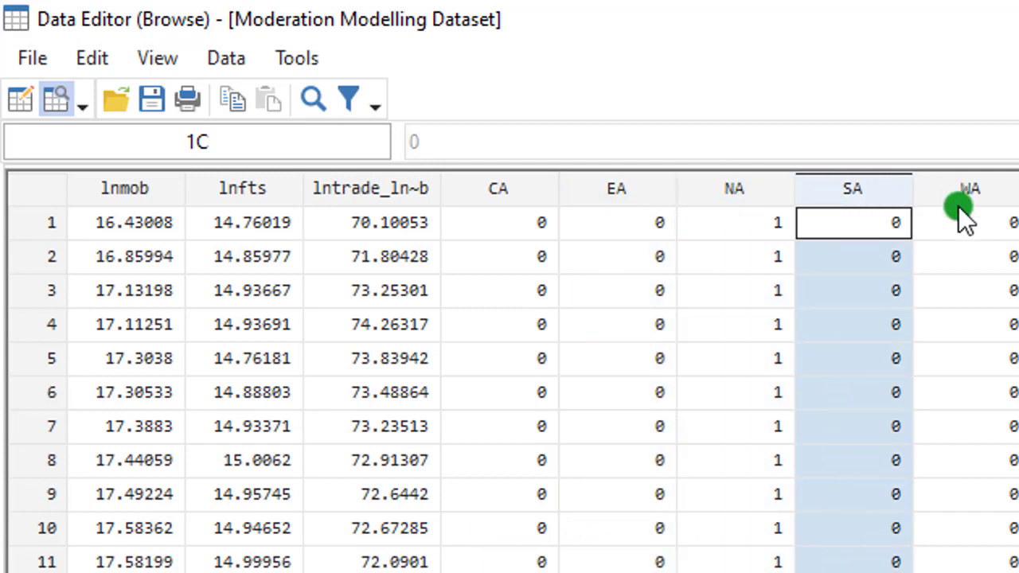
click(959, 205)
key(Right)
key(Right)
key(Right)
key(Right)
key(Right)
key(Right)
key(Right)
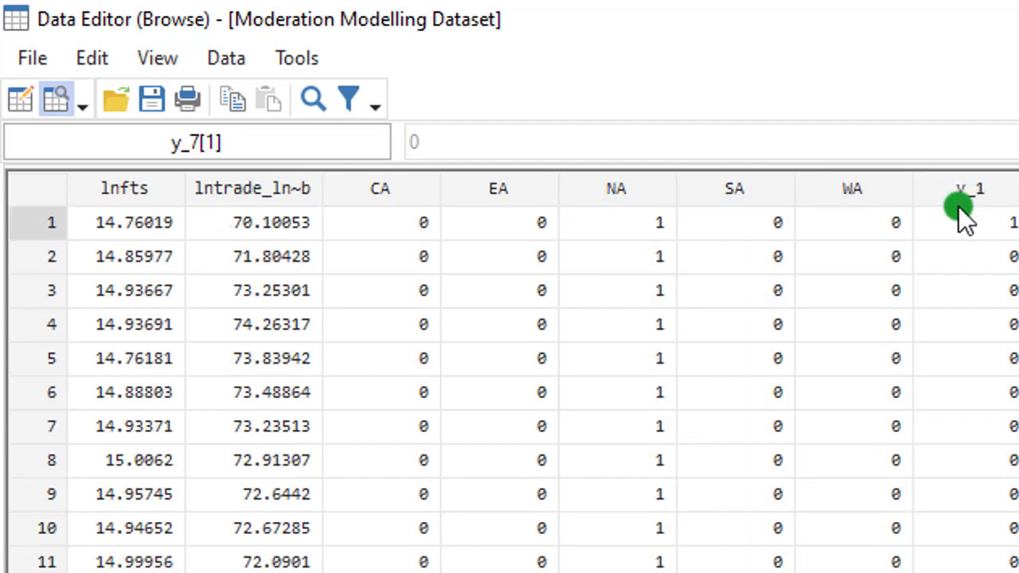
key(Right)
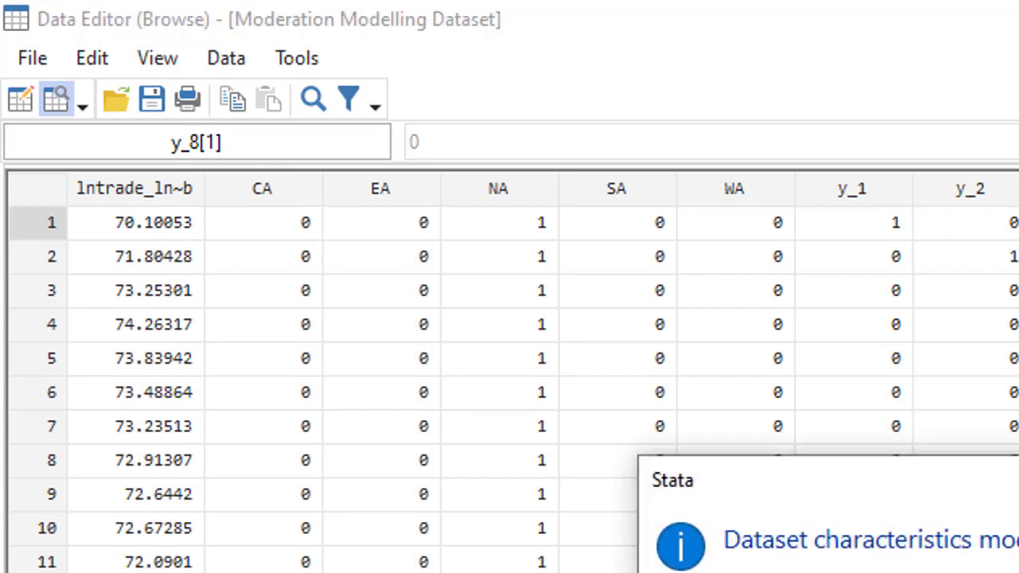
click(750, 322)
click(735, 189)
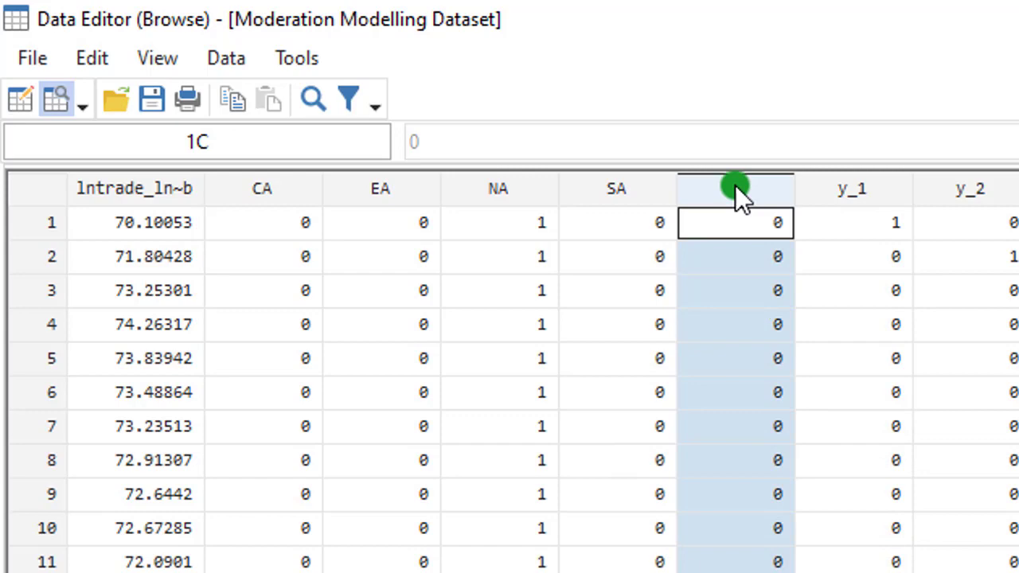
key(Right)
key(Right)
key(Right)
key(Right)
key(Right)
key(Right)
key(Right)
key(Right)
key(Right)
key(Right)
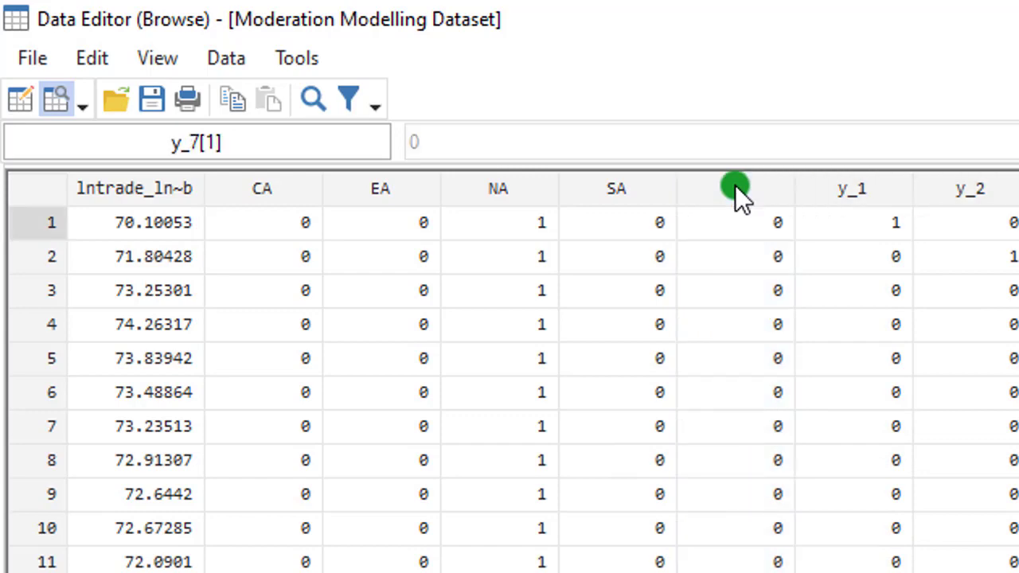
key(Right)
key(Left)
key(Left)
key(Left)
key(Left)
key(Left)
key(Left)
key(Left)
key(Left)
key(Left)
key(Left)
key(Left)
key(Left)
key(Left)
key(Left)
key(Left)
key(Left)
key(Left)
key(Left)
key(Left)
key(Left)
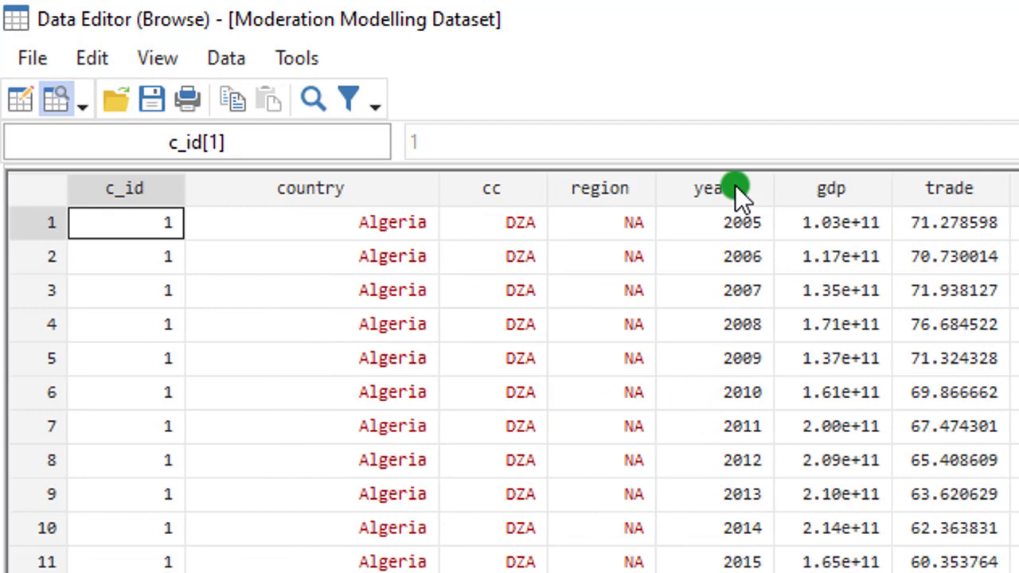
key(Right)
key(Right)
key(Right)
key(Right)
key(Right)
key(Right)
key(Right)
key(Right)
key(Right)
key(Right)
key(Right)
key(Right)
key(Right)
key(Right)
key(Right)
key(Right)
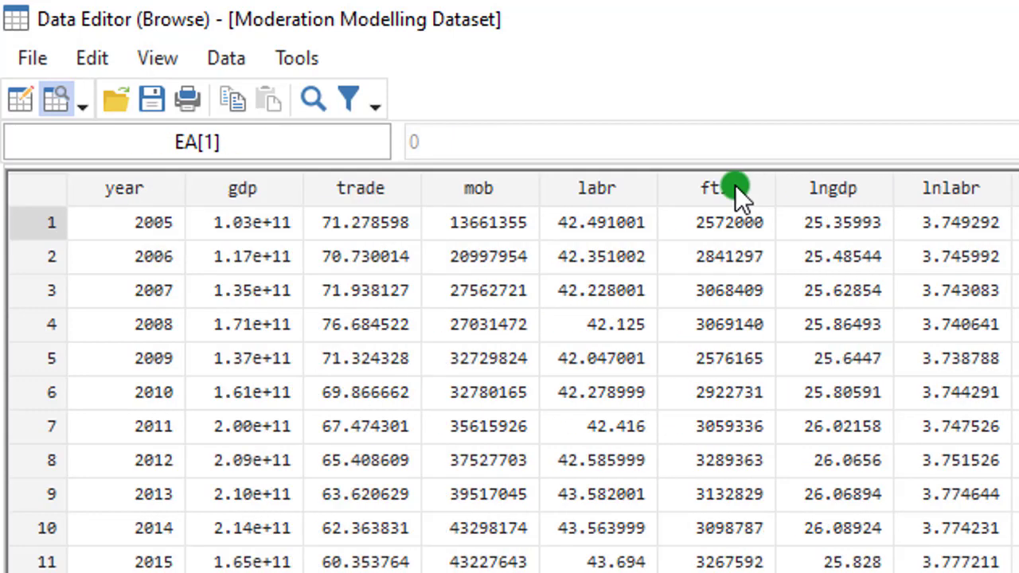
key(Right)
key(Right)
key(Right)
key(Right)
key(Right)
key(Right)
key(Right)
key(Right)
key(Right)
key(Right)
key(Right)
key(Right)
key(Right)
key(Right)
key(Right)
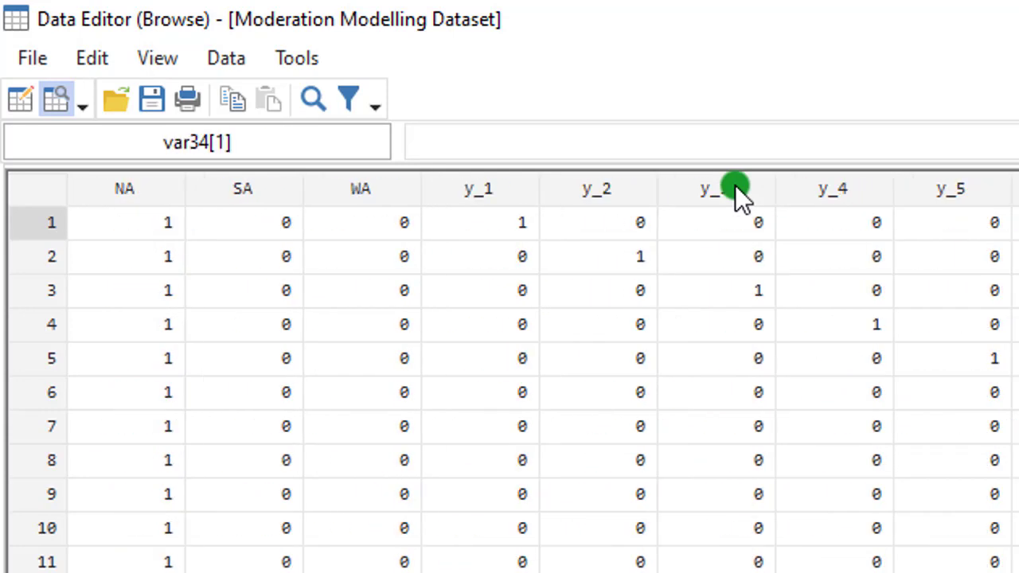
key(Right)
key(Right)
key(Left)
key(Left)
key(Left)
key(Left)
key(Left)
key(Left)
key(Left)
key(Left)
key(Left)
key(Left)
key(Left)
key(Left)
key(Left)
key(Left)
key(Left)
key(Left)
key(Left)
key(Left)
key(Left)
key(Left)
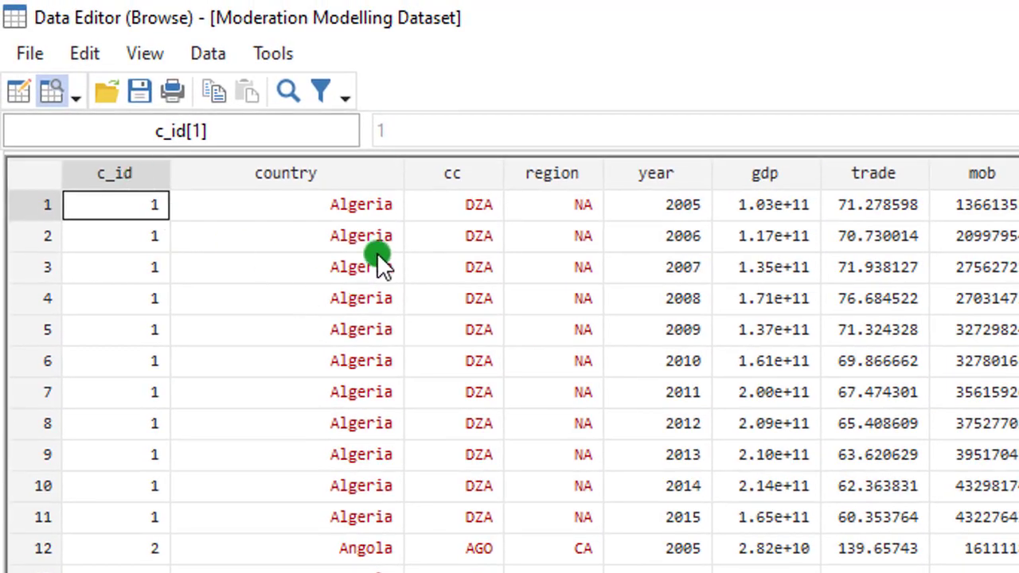
Check the panel's first and last rows and Algeria's 2005–2015 years, then return to the do-file.
click(373, 212)
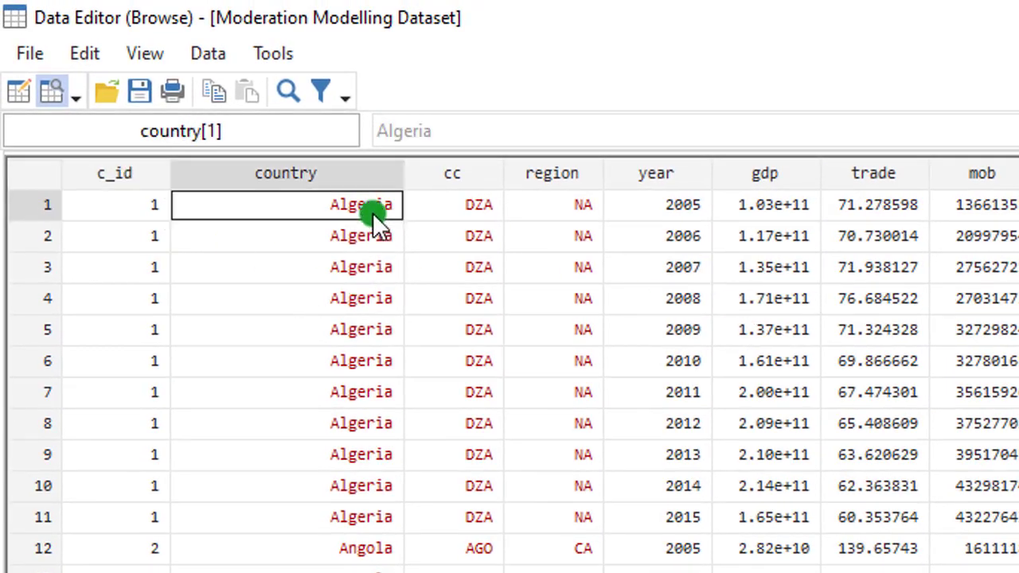
key(ctrl+End)
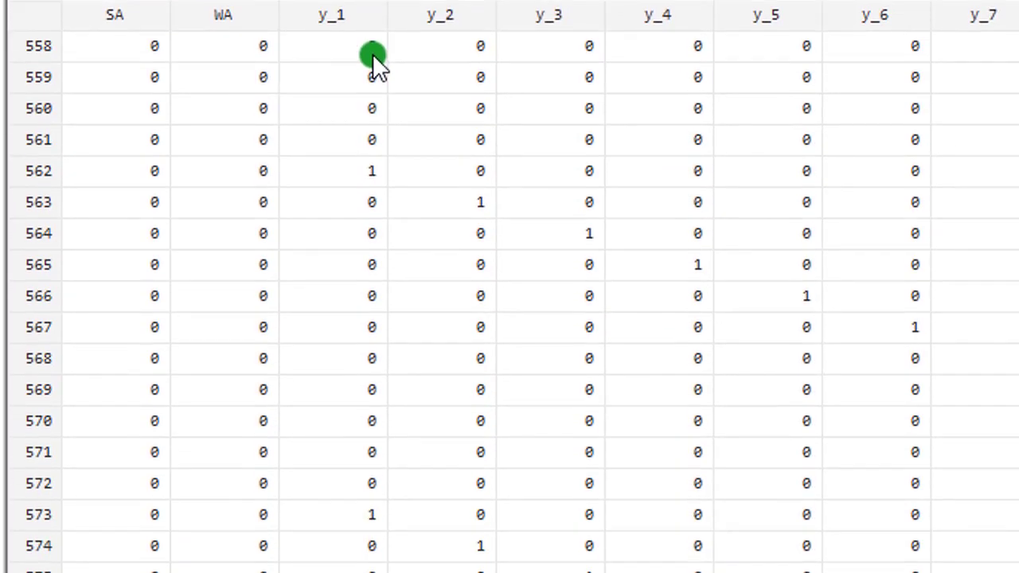
key(Home)
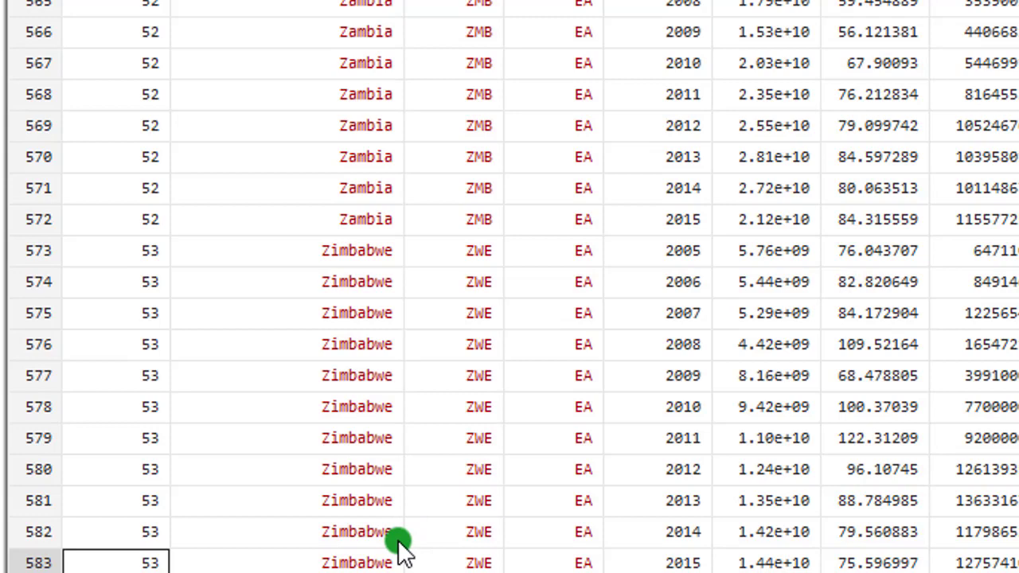
key(ctrl+Home)
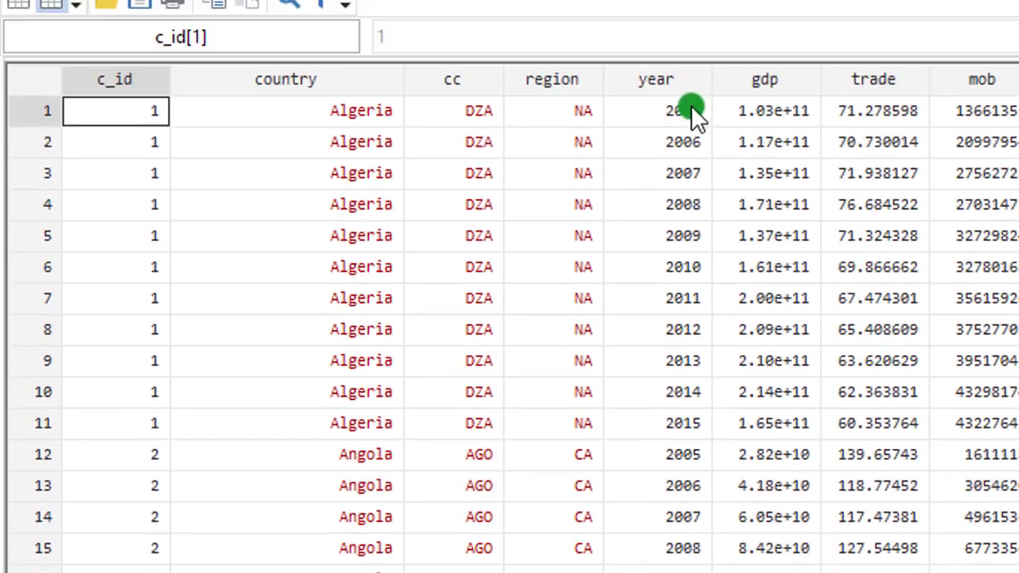
click(691, 204)
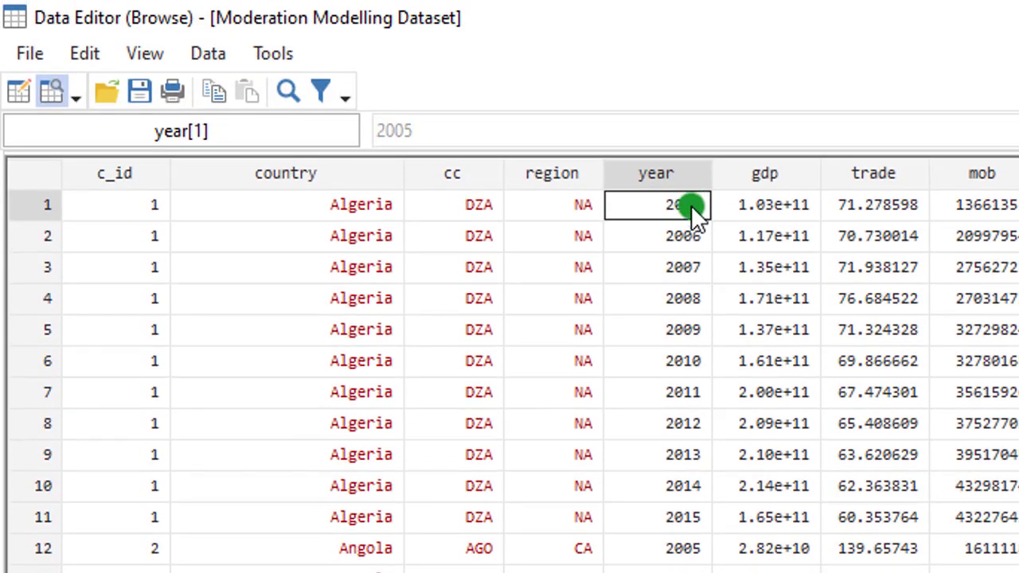
click(694, 518)
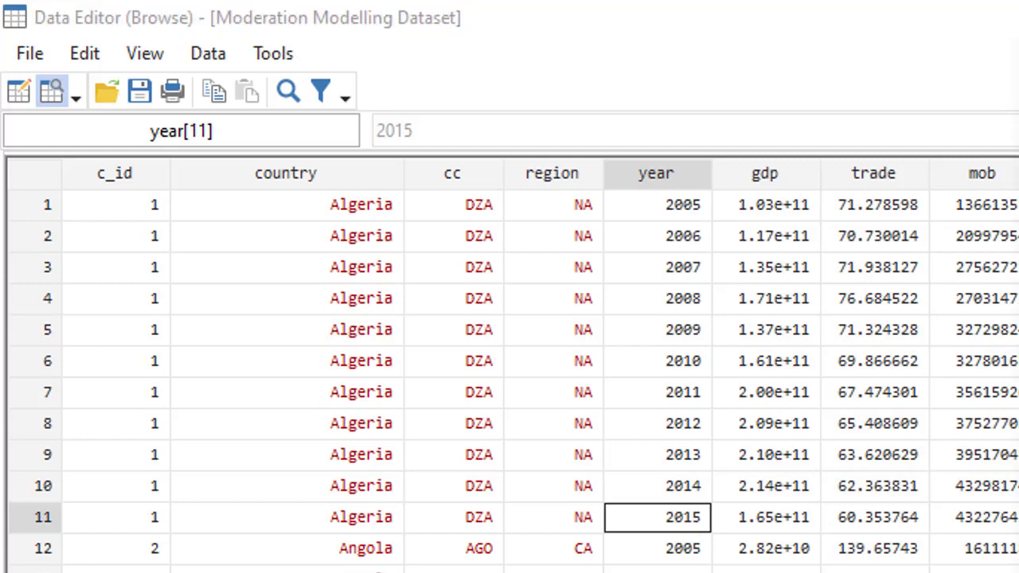
key(alt+Tab)
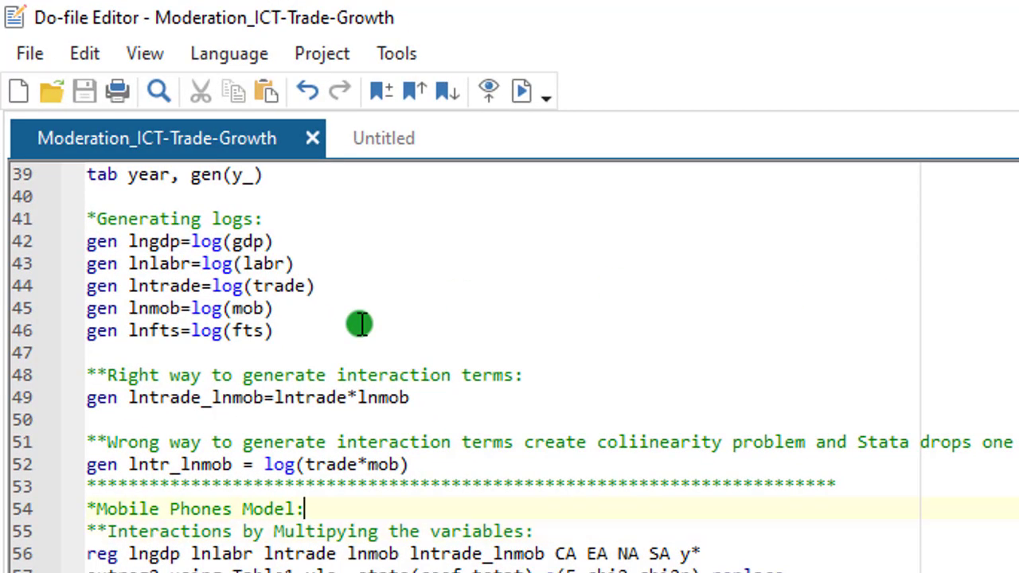
Highlight the region-dummy generation commands near the top of the do-file.
key(Up)
key(Up)
key(Up)
key(Up)
key(Up)
key(Up)
key(Up)
key(Up)
key(Up)
key(Up)
key(Up)
key(Up)
key(Up)
key(Up)
key(Up)
key(Up)
key(Up)
key(Up)
key(Up)
key(Up)
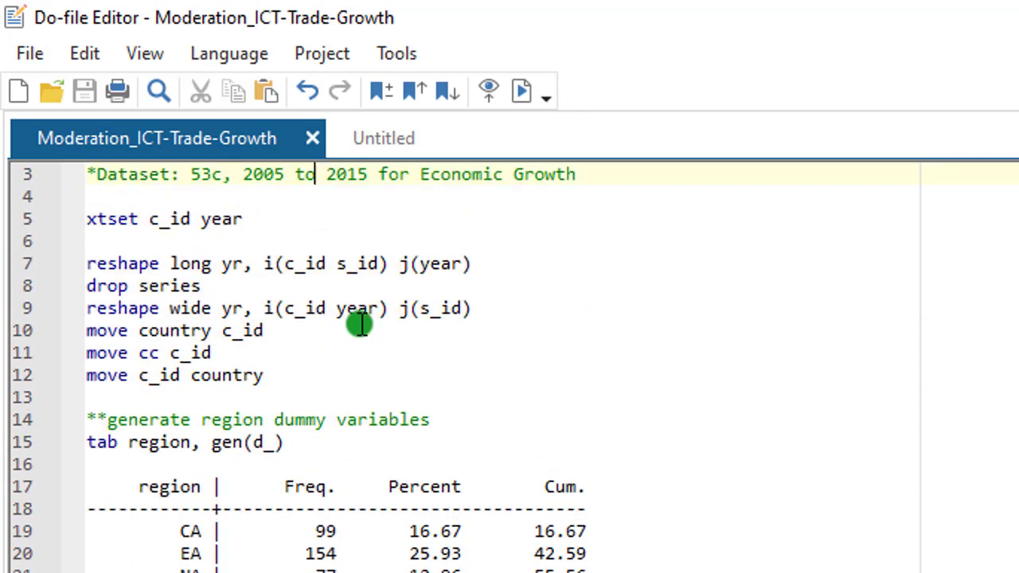
key(ctrl+Home)
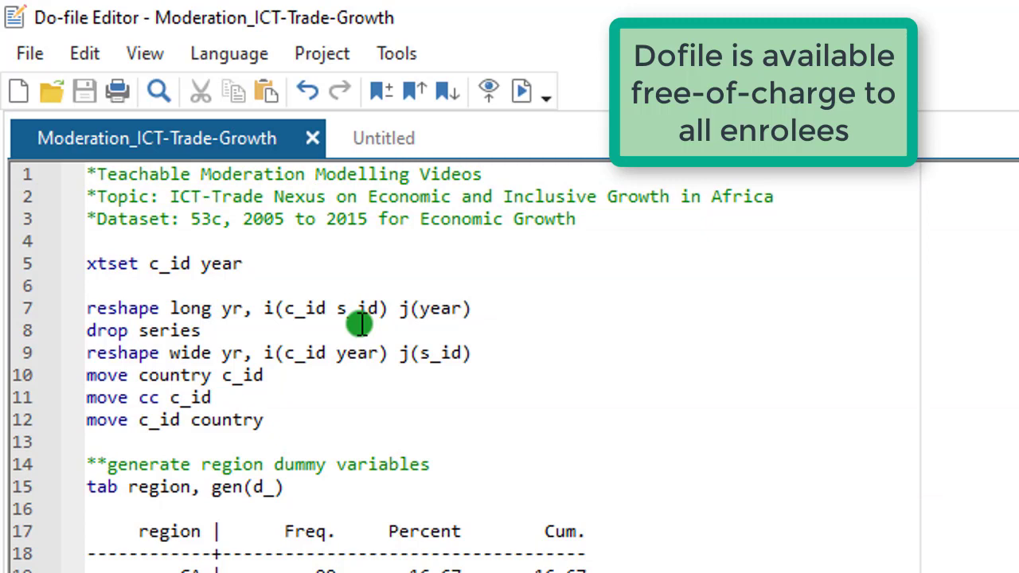
scroll(360, 322, down, 2)
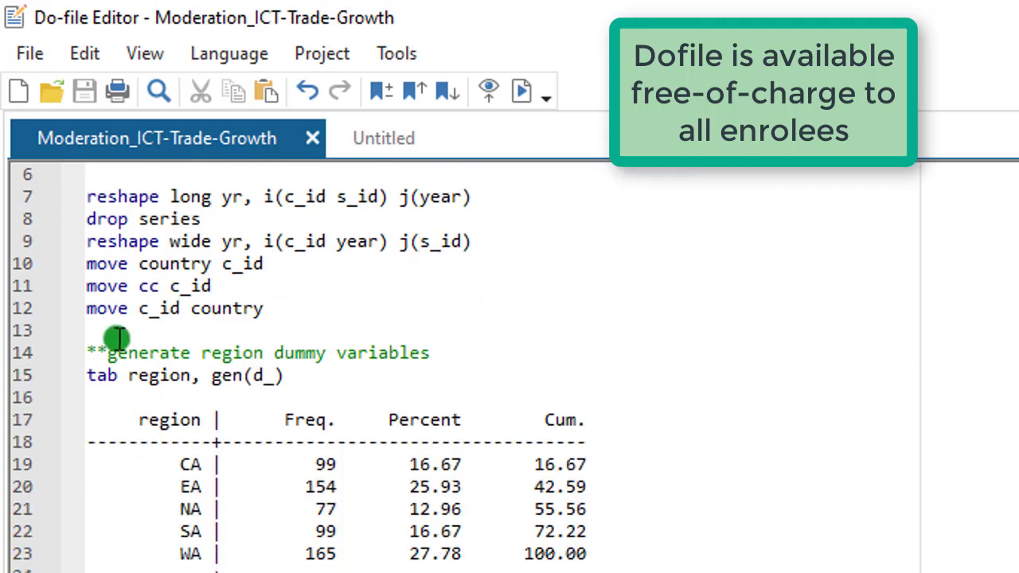
click(92, 354)
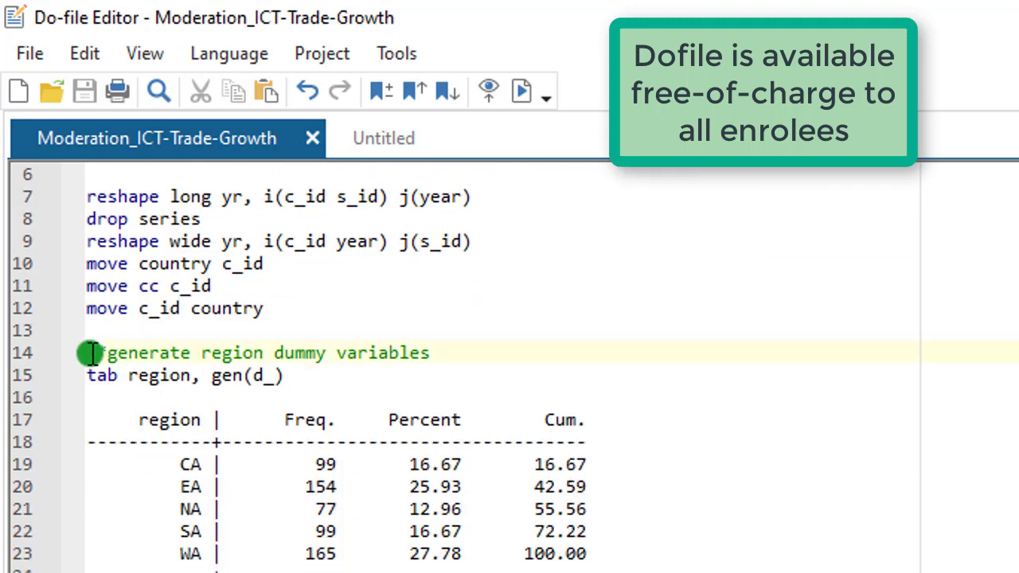
key(shift+Down)
key(shift+Down)
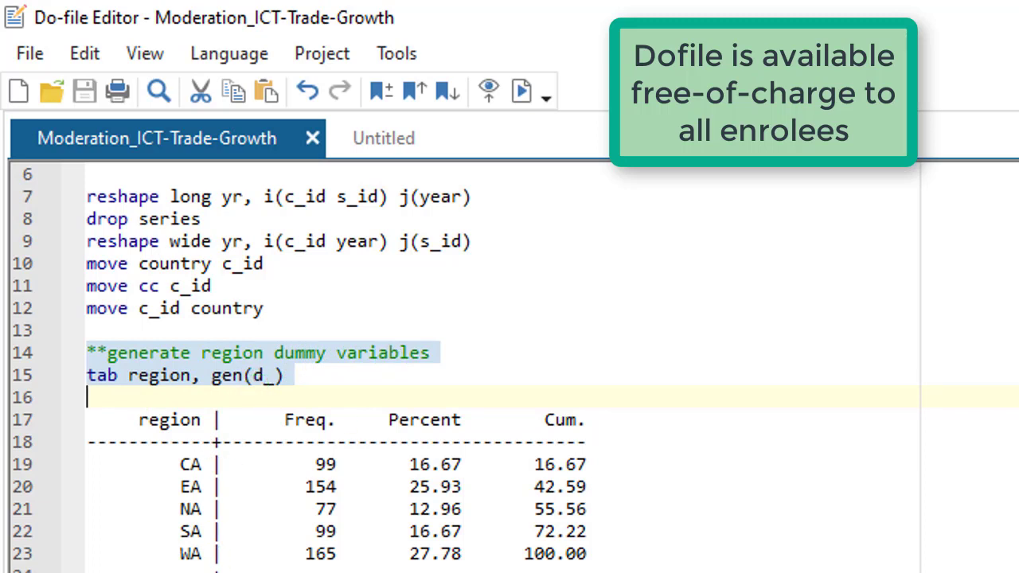
click(87, 419)
Highlight the year-dummy commands, then the log-variable generation commands.
scroll(300, 370, down, 6)
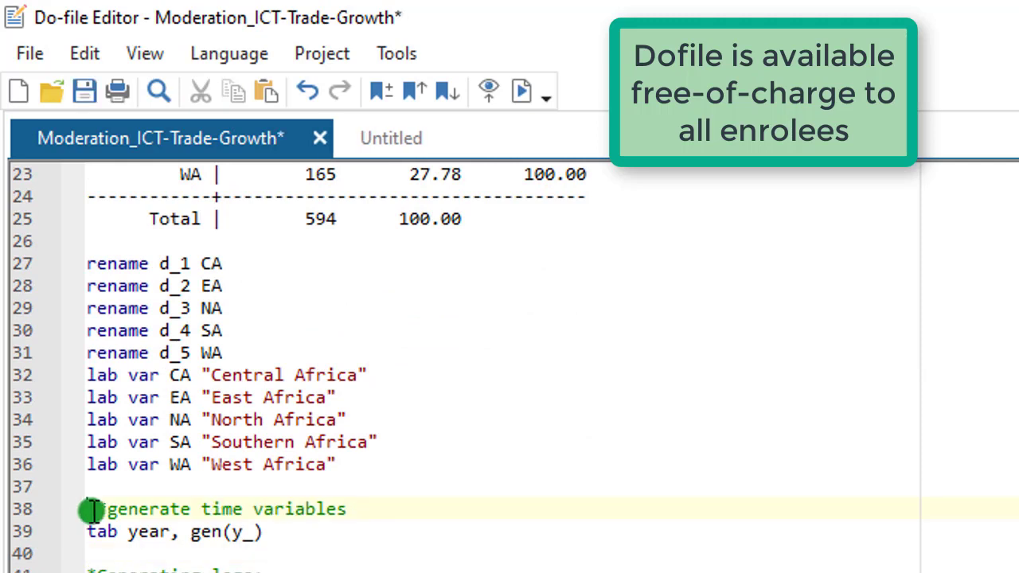
key(shift+Down)
key(shift+Down)
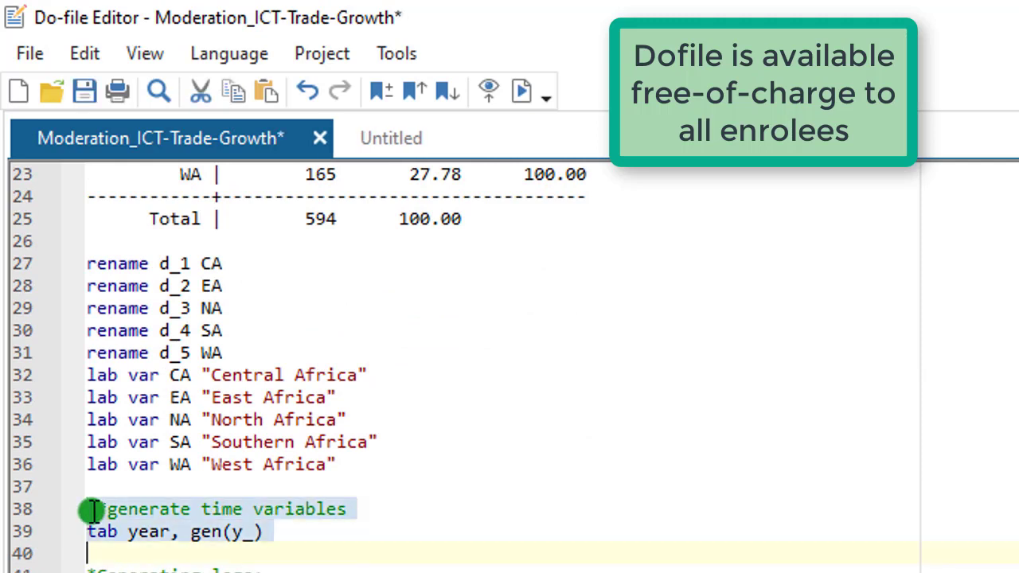
key(Down)
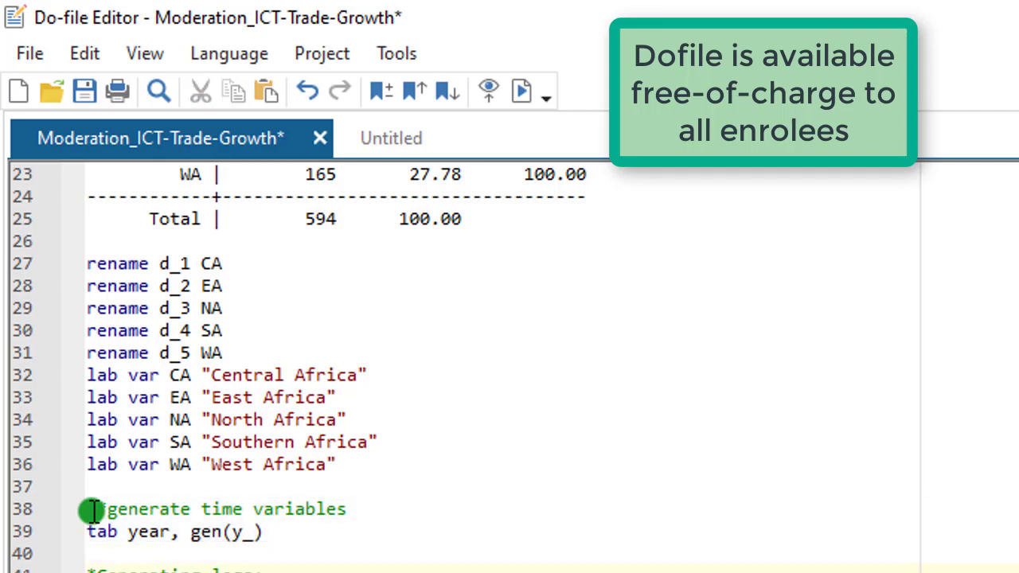
key(shift+Down)
key(shift+Down)
key(shift+Down)
key(shift+Down)
key(shift+Down)
key(shift+Down)
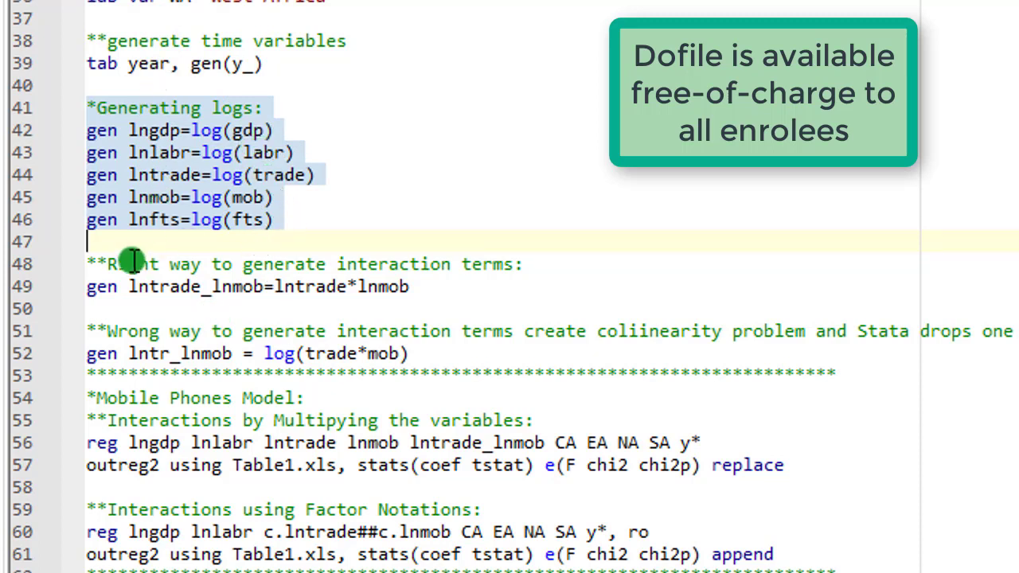
click(90, 265)
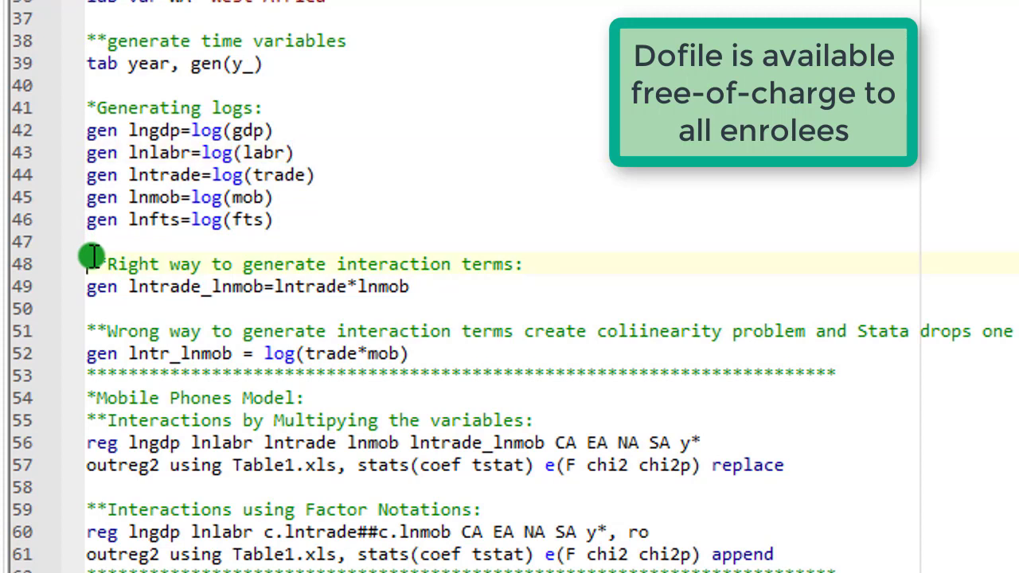
key(shift+Down)
key(shift+Down)
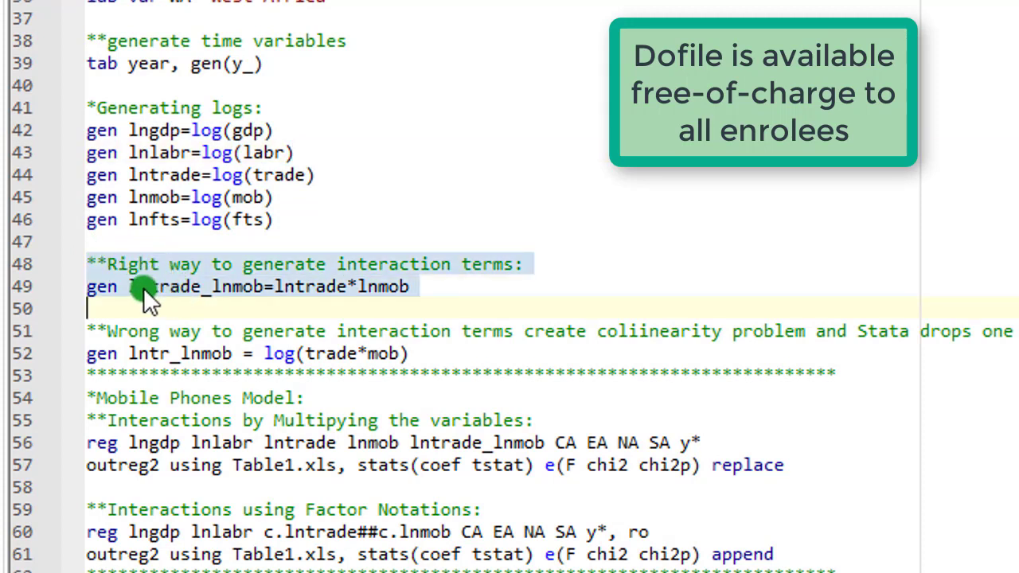
click(133, 287)
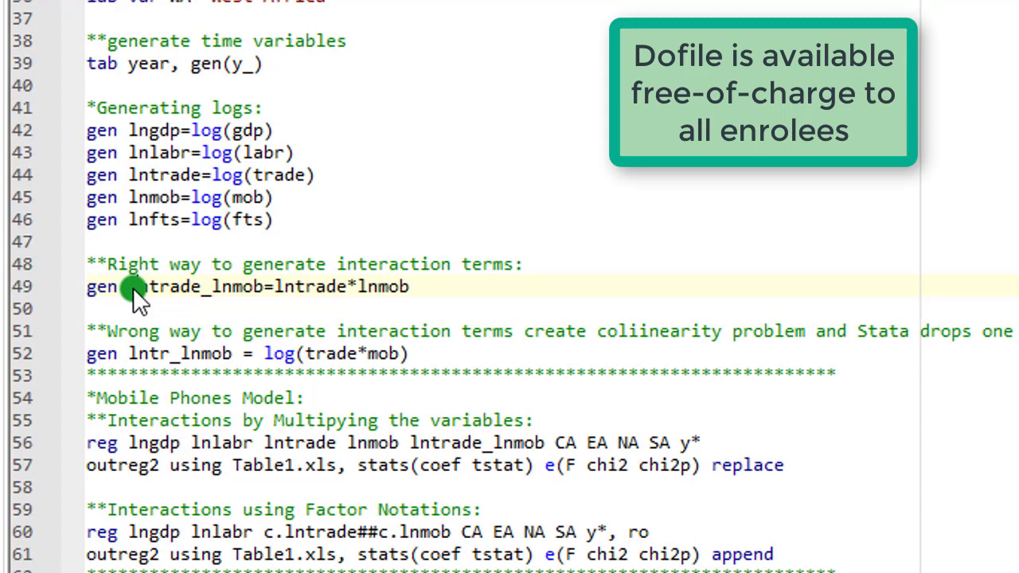
key(shift+Right)
key(shift+Right)
key(shift+Right)
key(shift+Right)
key(shift+Right)
key(shift+Right)
key(shift+Right)
key(shift+Right)
key(shift+Right)
key(shift+Right)
key(shift+Right)
key(shift+Right)
key(shift+Right)
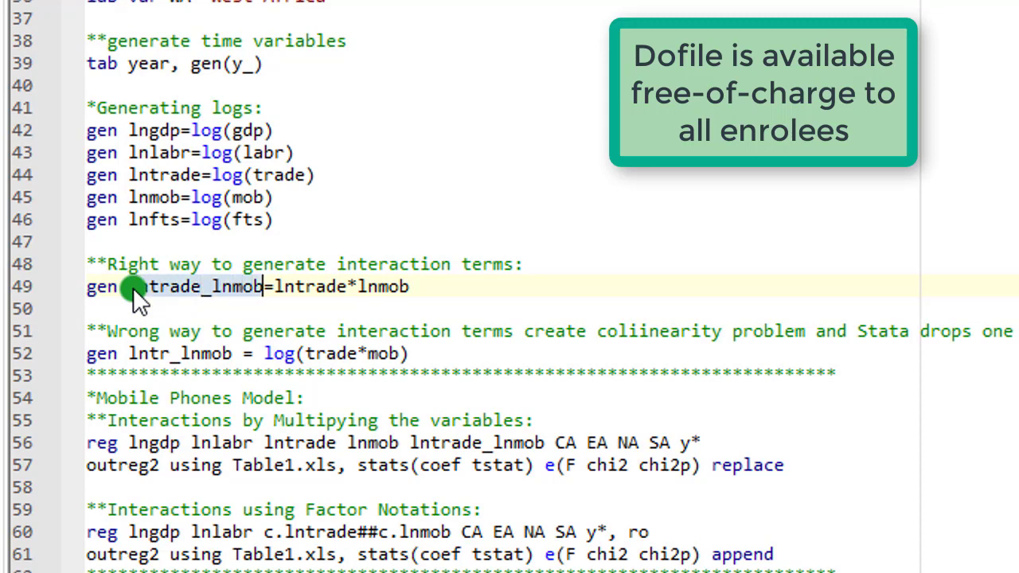
click(283, 285)
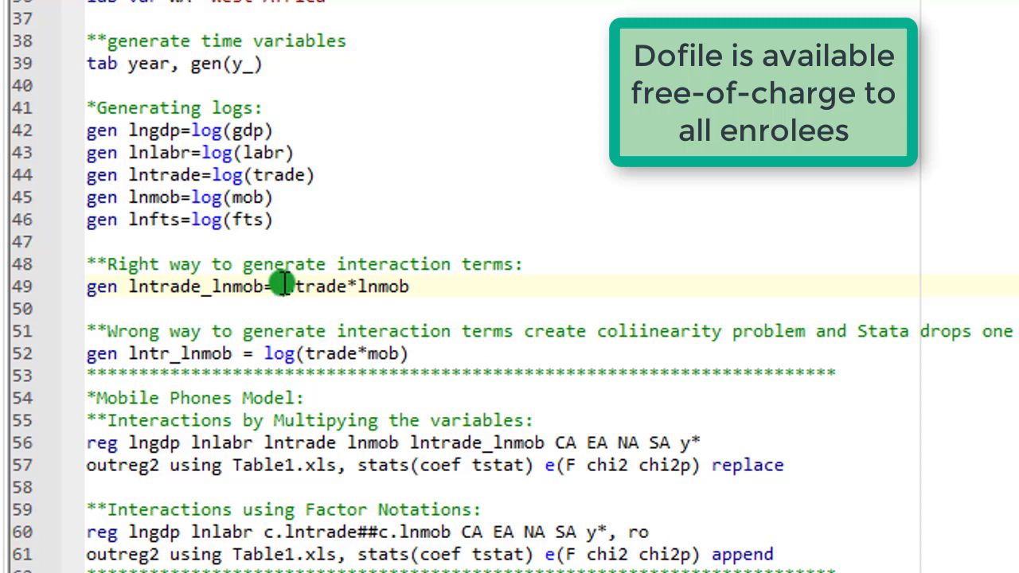
key(shift+Right)
key(shift+Right)
key(shift+Right)
key(shift+Right)
key(shift+Right)
key(shift+Right)
key(shift+Right)
key(shift+Right)
key(shift+Right)
key(shift+Right)
key(shift+Right)
key(shift+Right)
key(shift+Right)
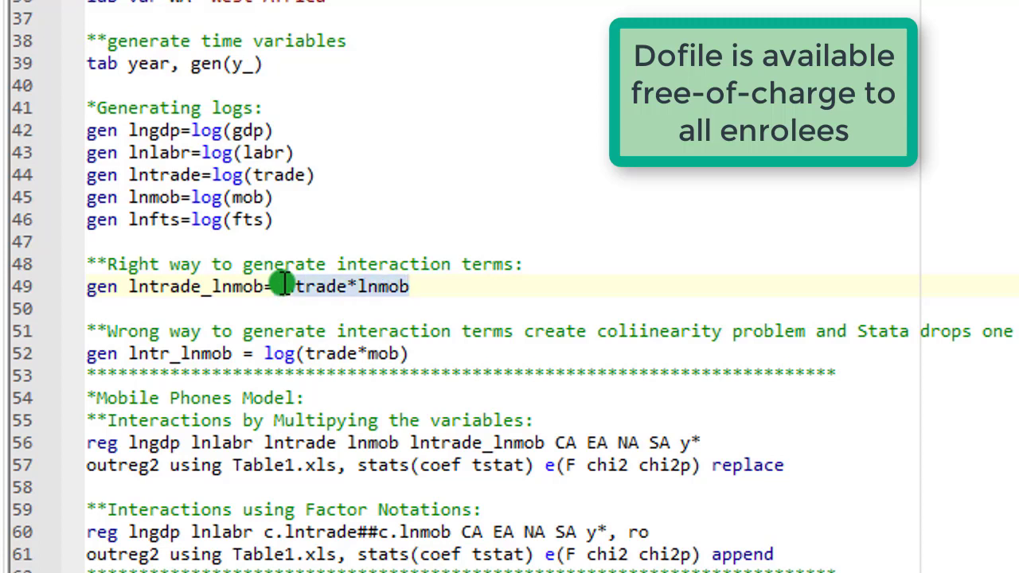
click(89, 331)
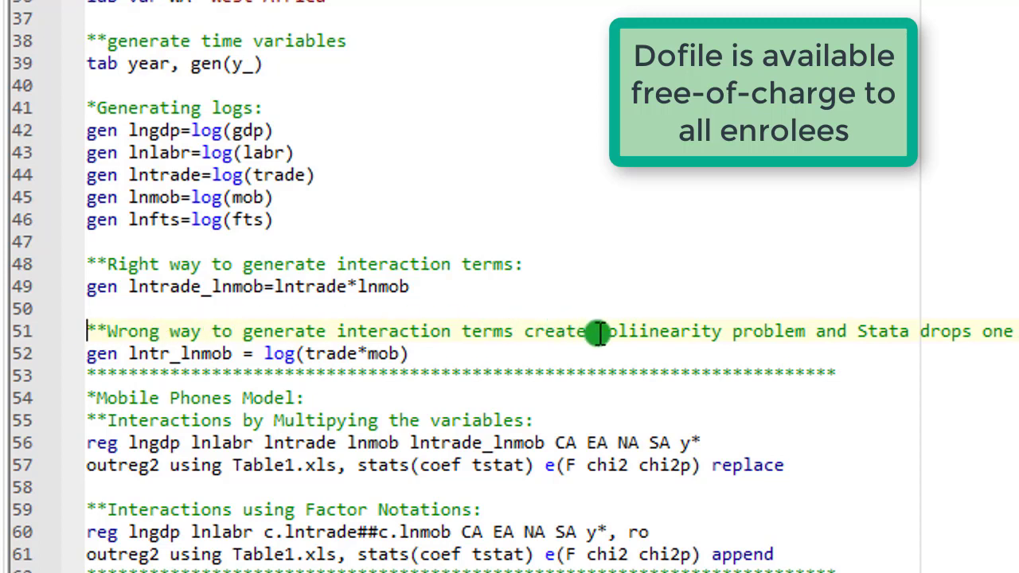
click(532, 327)
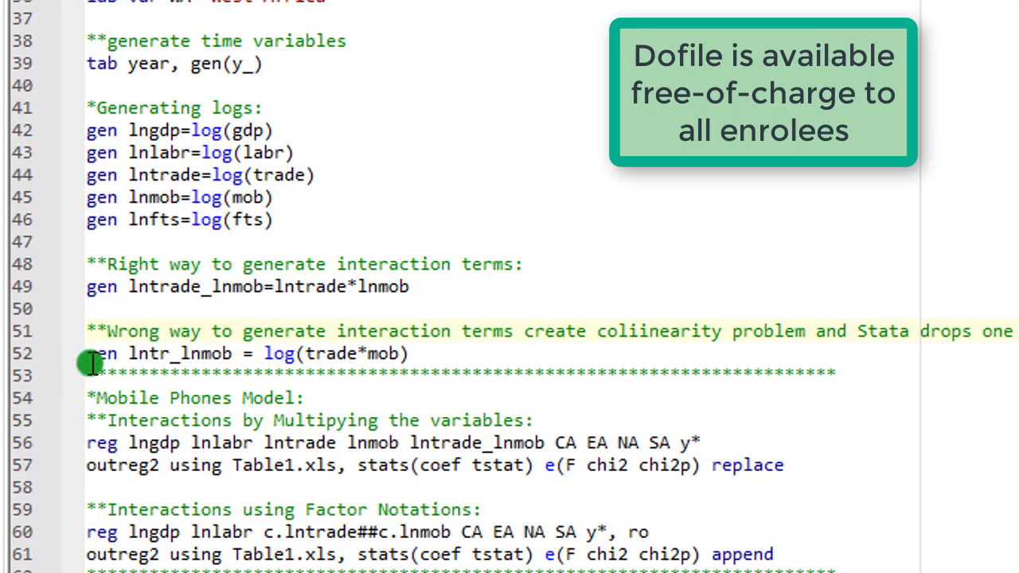
click(263, 355)
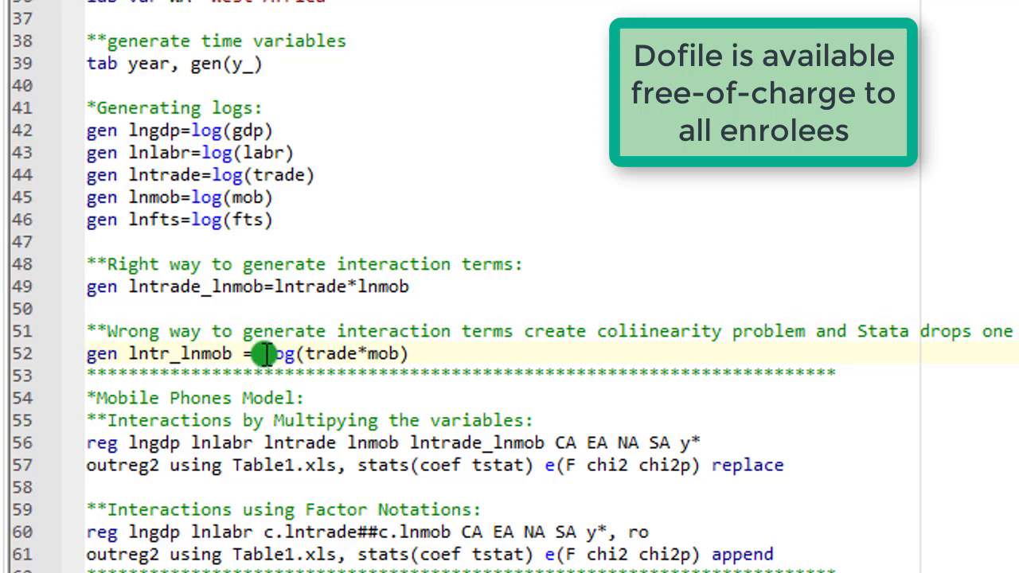
click(89, 354)
key(shift+Right)
key(shift+Right)
key(shift+Right)
key(shift+Right)
key(shift+Right)
key(shift+Right)
key(shift+Right)
key(shift+Right)
key(shift+Right)
key(shift+Right)
key(shift+Right)
key(shift+Right)
key(shift+Right)
key(shift+Right)
key(shift+Right)
key(shift+Right)
key(shift+Right)
key(shift+Right)
key(shift+Right)
key(shift+Right)
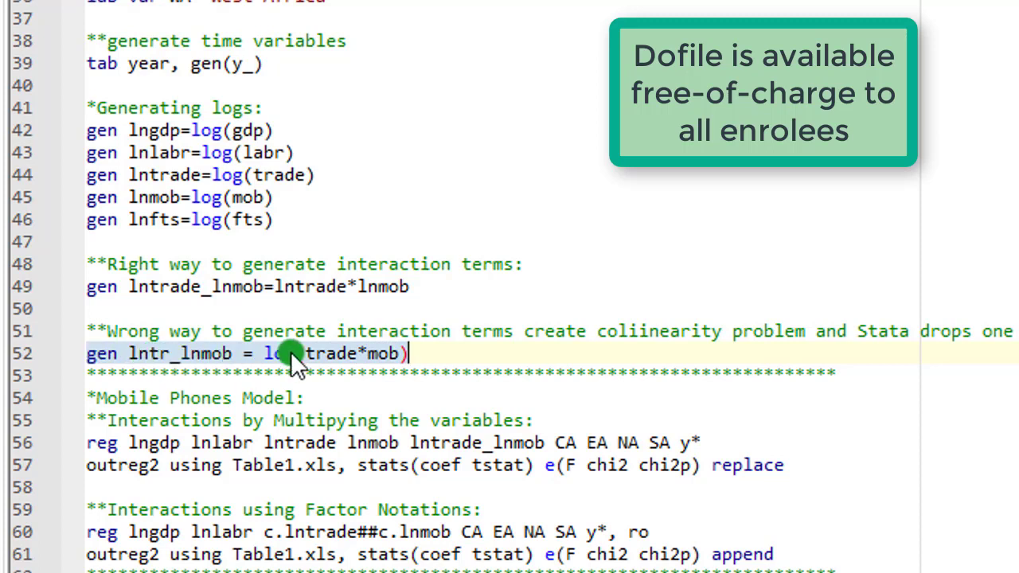
click(94, 283)
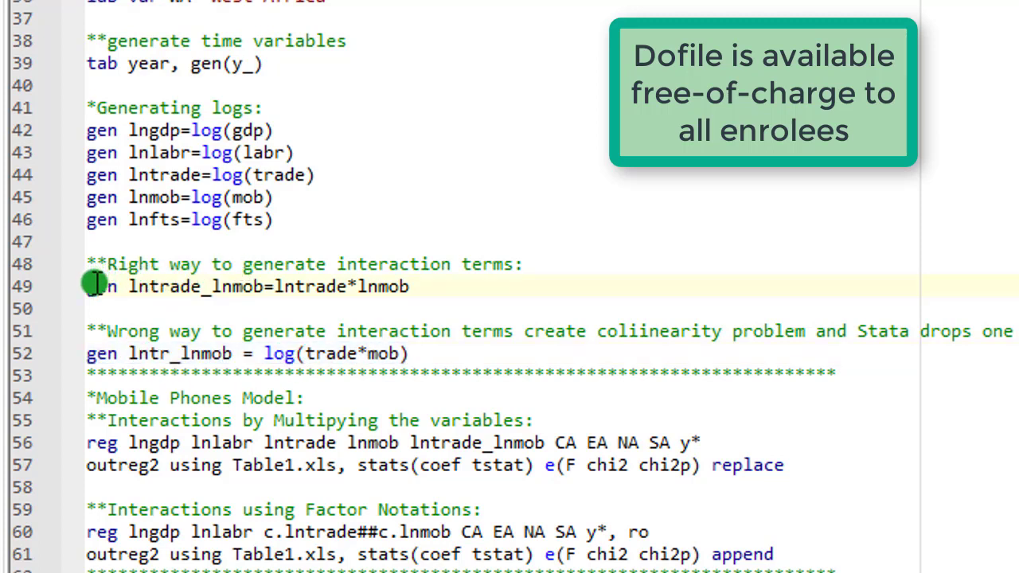
key(shift+Down)
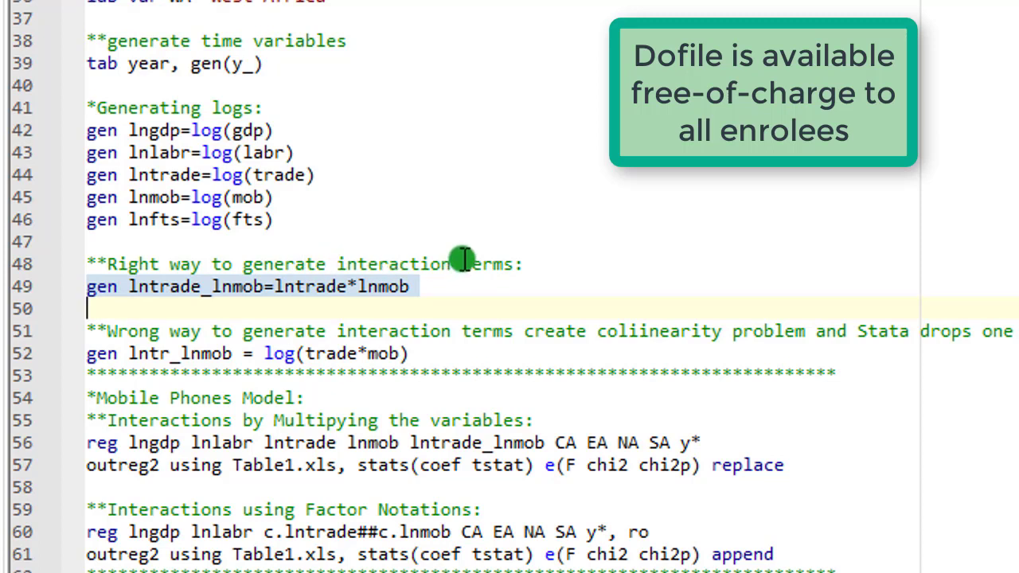
key(Down)
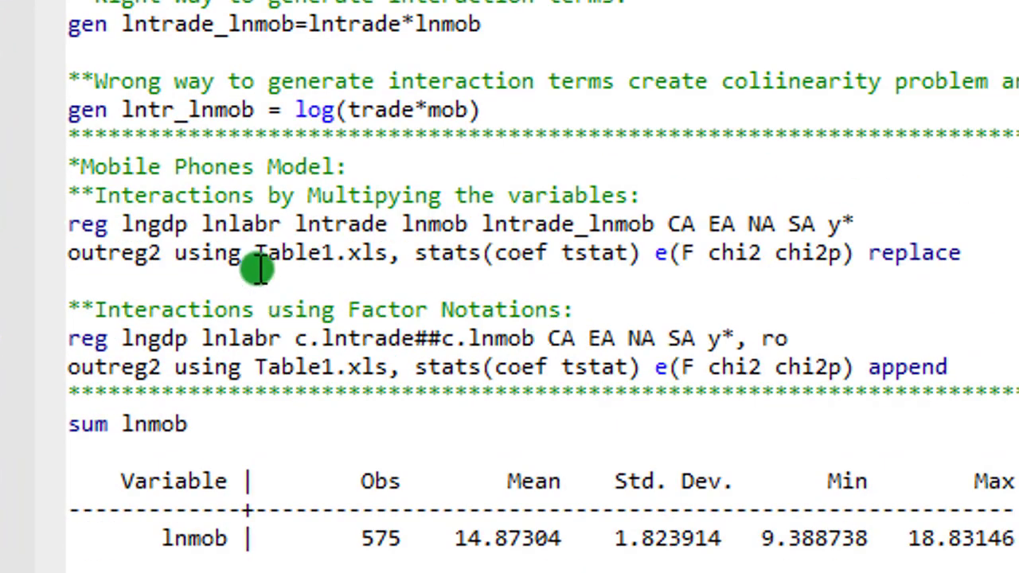
Highlight the lntrade_lnmob and c.lntrade##c.lnmob interaction terms in the two regressions.
click(71, 227)
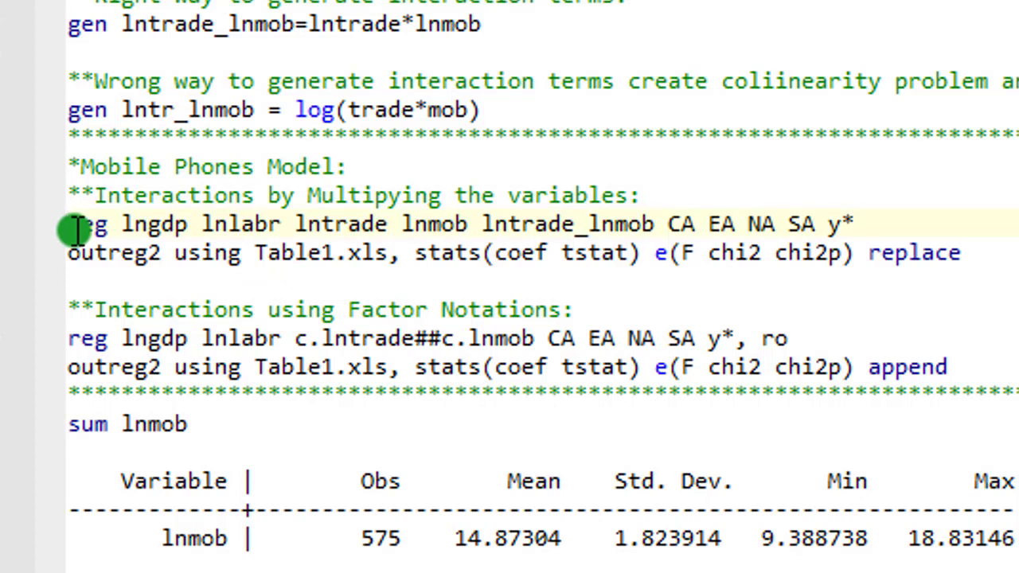
triple_click(70, 227)
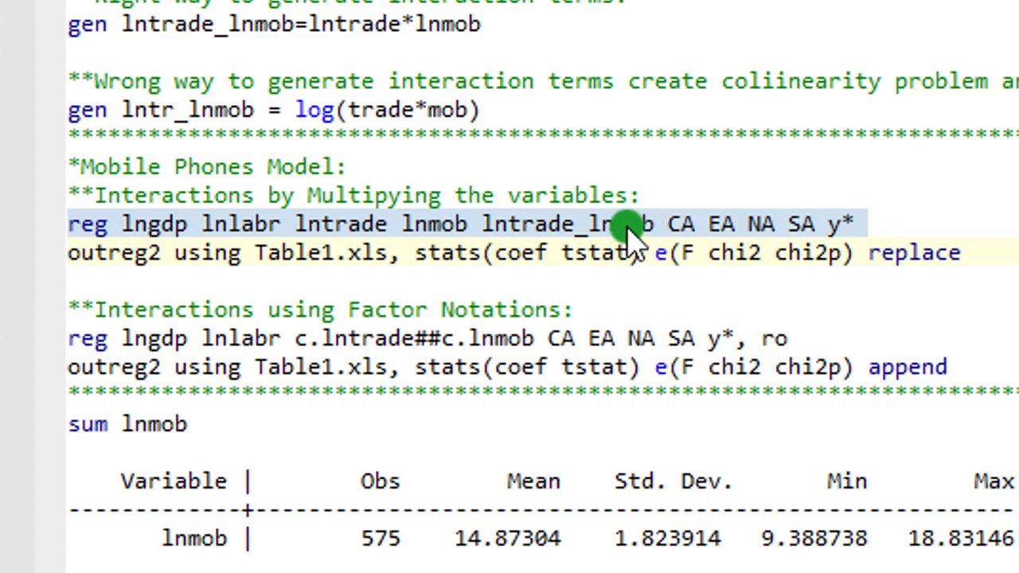
click(534, 226)
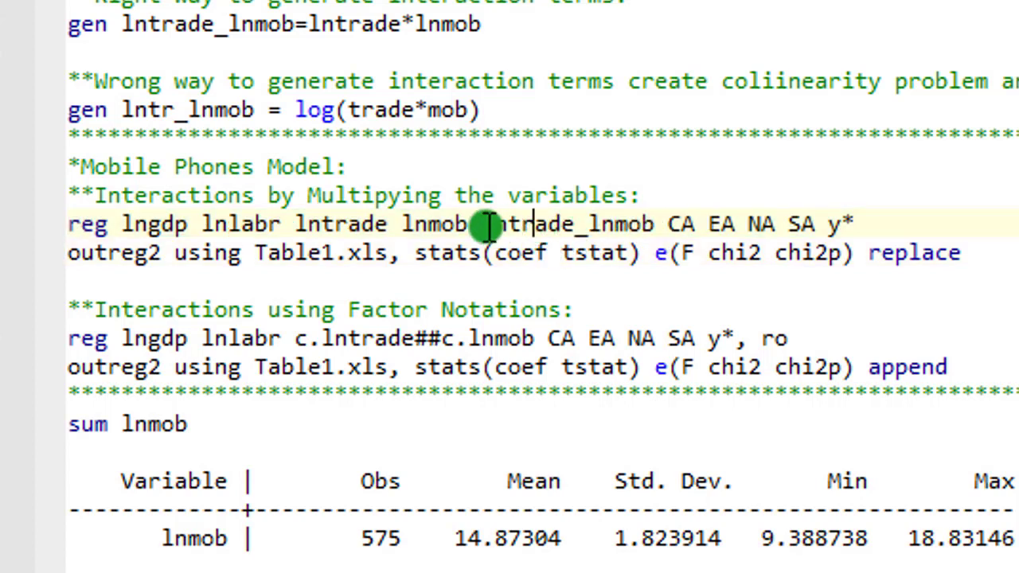
key(shift+Right)
key(shift+Right)
key(shift+Right)
key(shift+Right)
key(shift+Right)
key(shift+Right)
key(shift+Right)
key(shift+Right)
key(shift+Right)
key(shift+Right)
key(shift+Right)
key(shift+Right)
key(shift+Right)
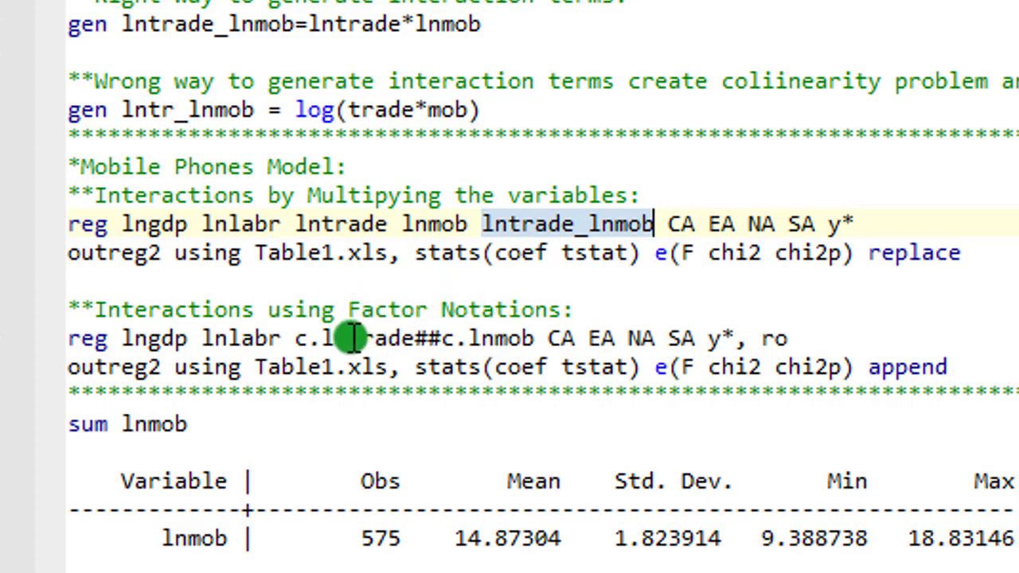
click(295, 343)
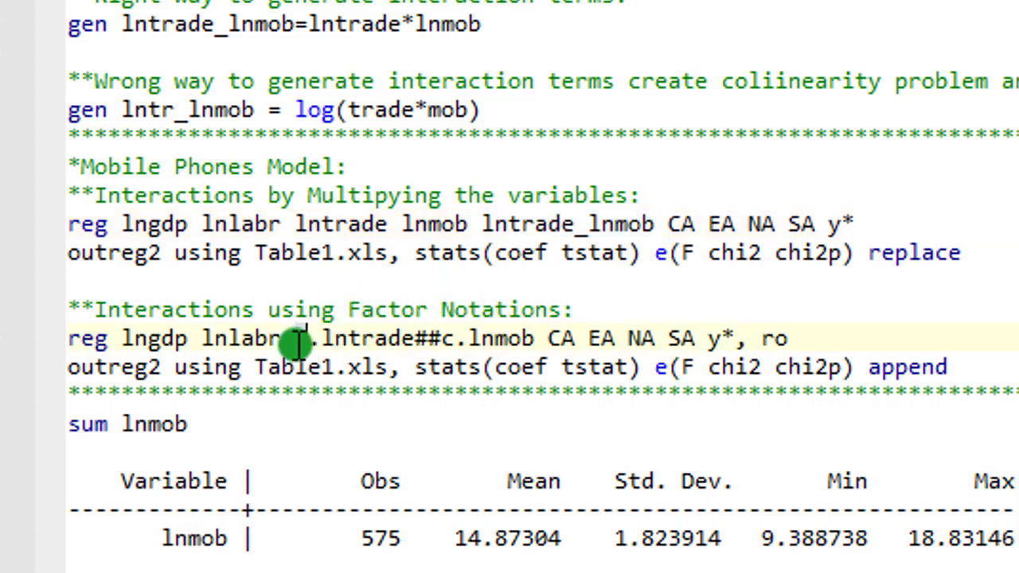
key(shift+Right)
key(shift+Right)
key(shift+Right)
key(shift+Right)
key(shift+Right)
key(shift+Right)
key(shift+Right)
key(shift+Right)
key(shift+Right)
key(shift+Right)
key(shift+Right)
key(shift+Right)
key(shift+Right)
key(shift+Right)
key(shift+Right)
key(shift+Right)
key(shift+Right)
key(shift+Right)
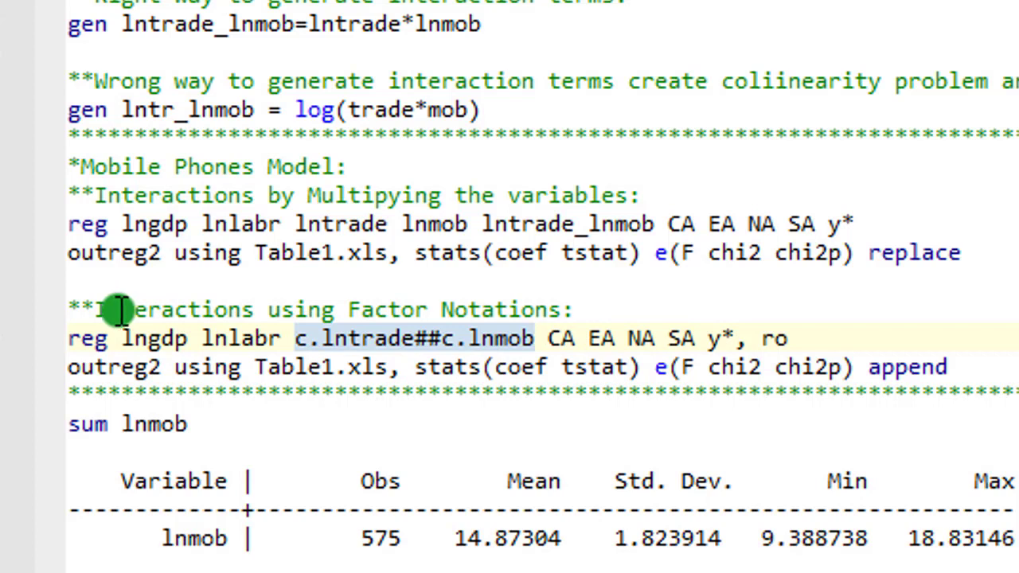
Select both regression commands together with their outreg2 Table1.xls export lines.
click(59, 344)
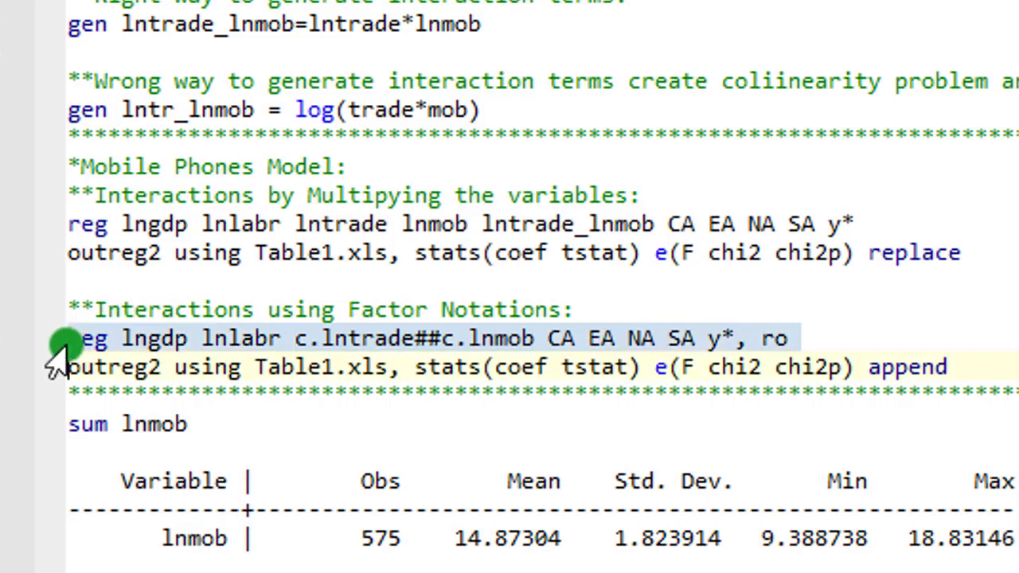
click(251, 253)
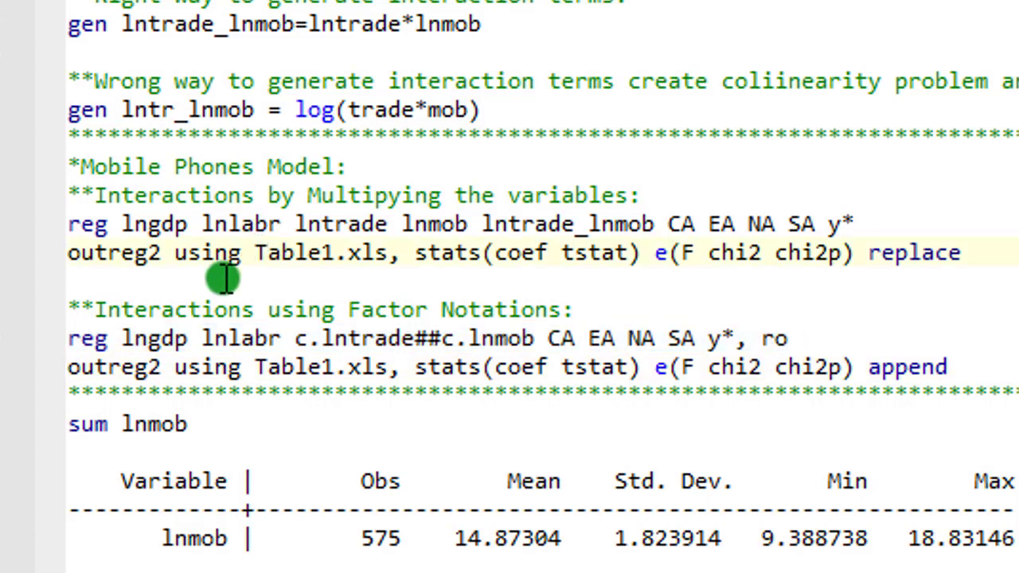
click(80, 341)
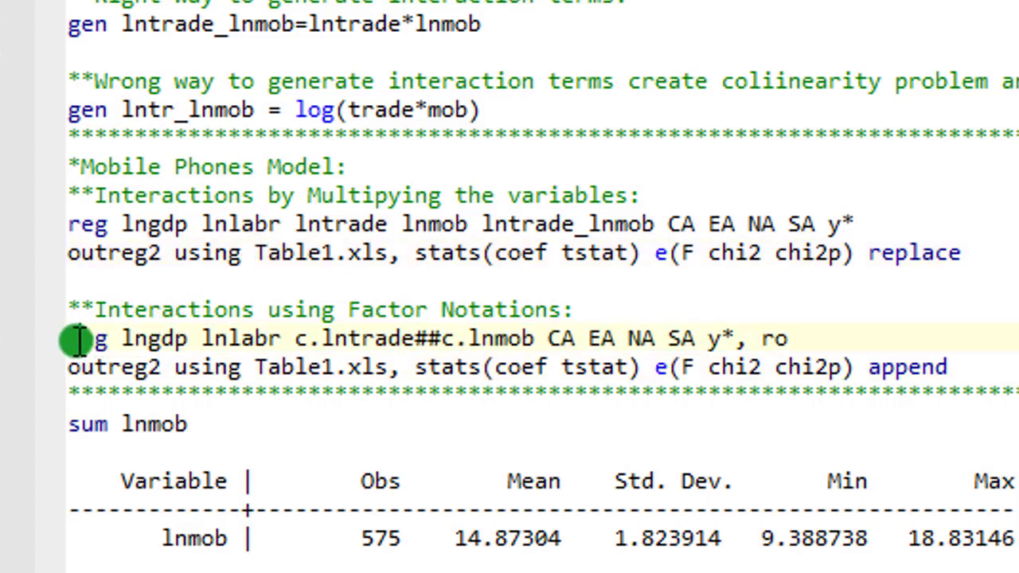
triple_click(80, 341)
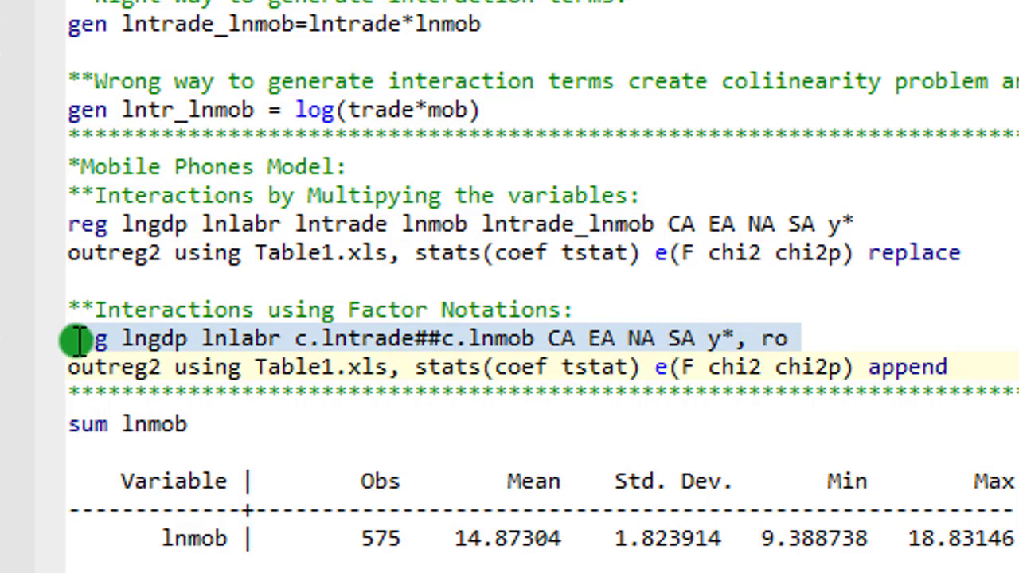
click(70, 238)
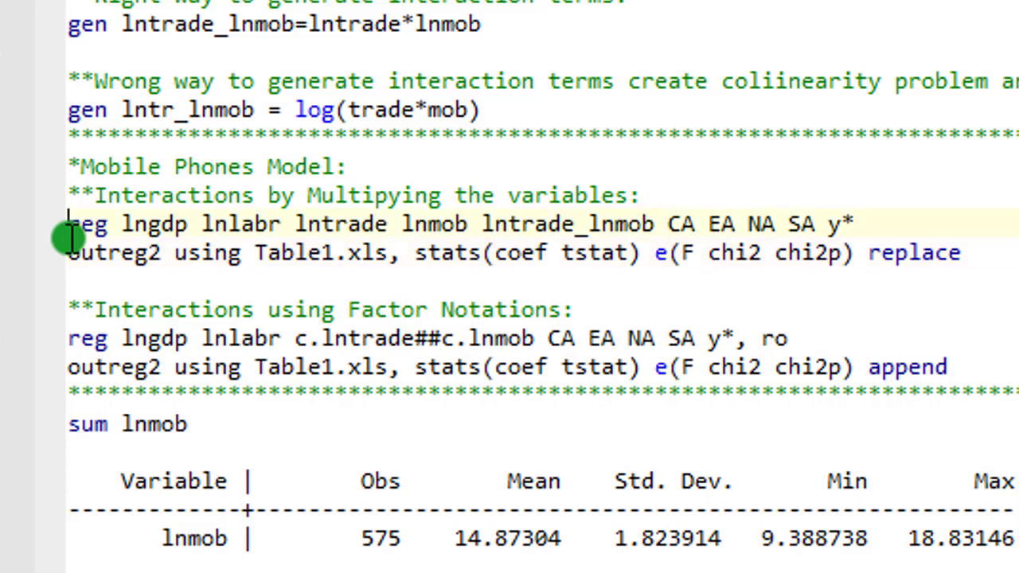
key(shift+Down)
key(shift+Down)
key(shift+Down)
key(shift+Down)
key(shift+Down)
key(shift+Down)
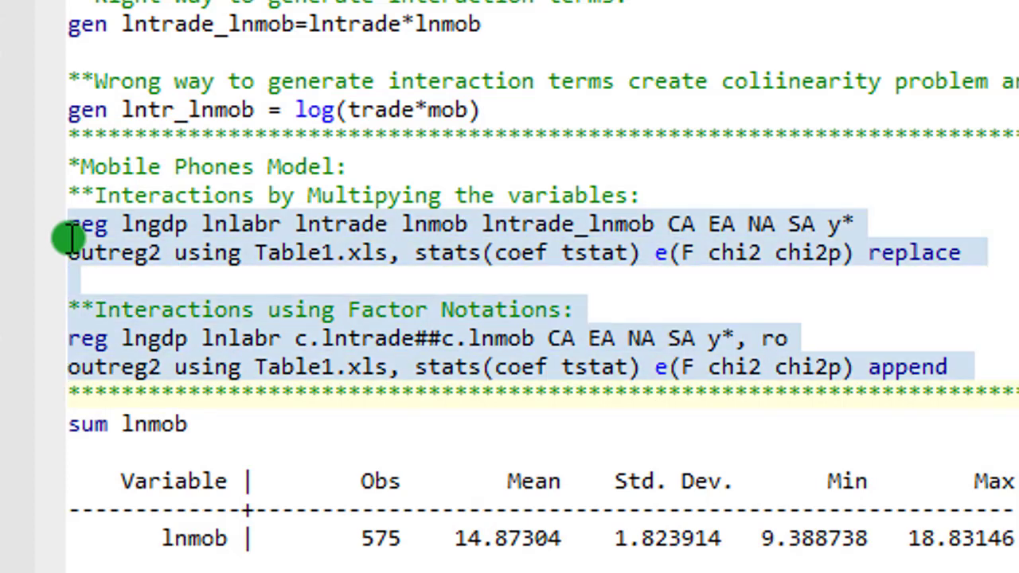
key(Up)
key(Up)
key(Up)
key(Up)
key(Up)
key(Up)
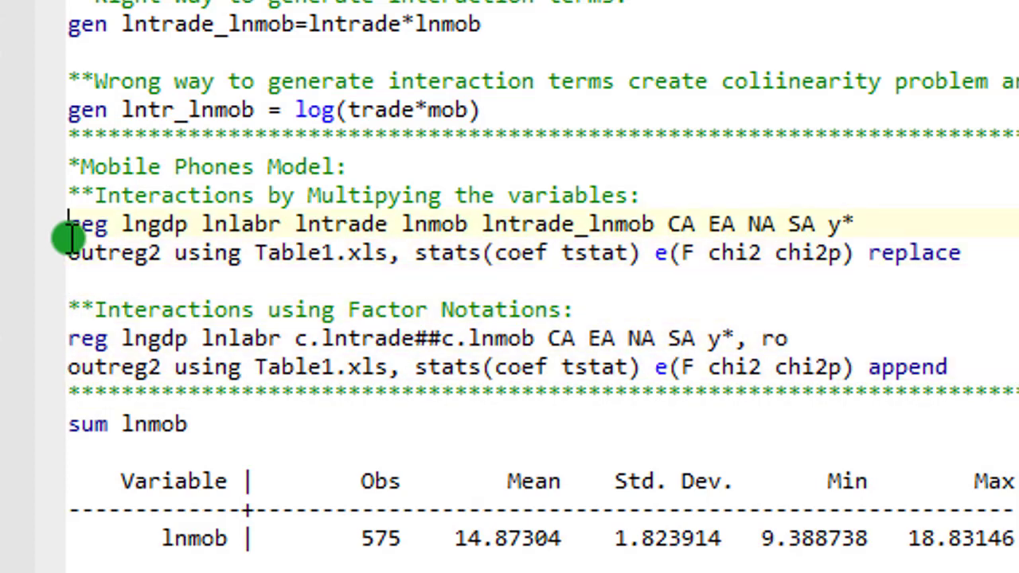
key(shift+Down)
key(shift+Down)
key(shift+Down)
key(shift+Down)
key(shift+Down)
key(shift+Down)
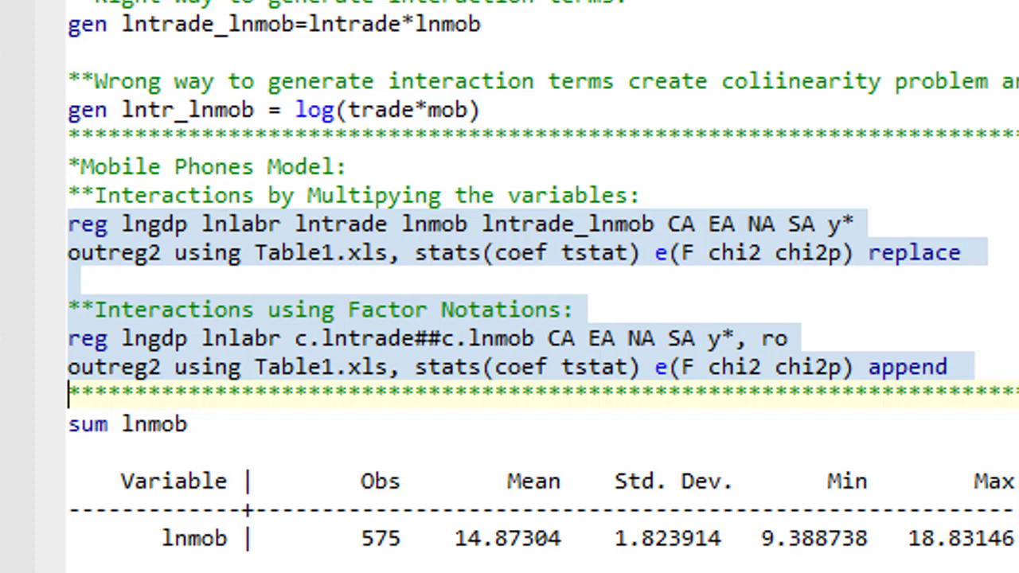
Run both regressions with Ctrl+D and review the pooled OLS table showing lntrade_lnmob at -.1365723.
key(ctrl+d)
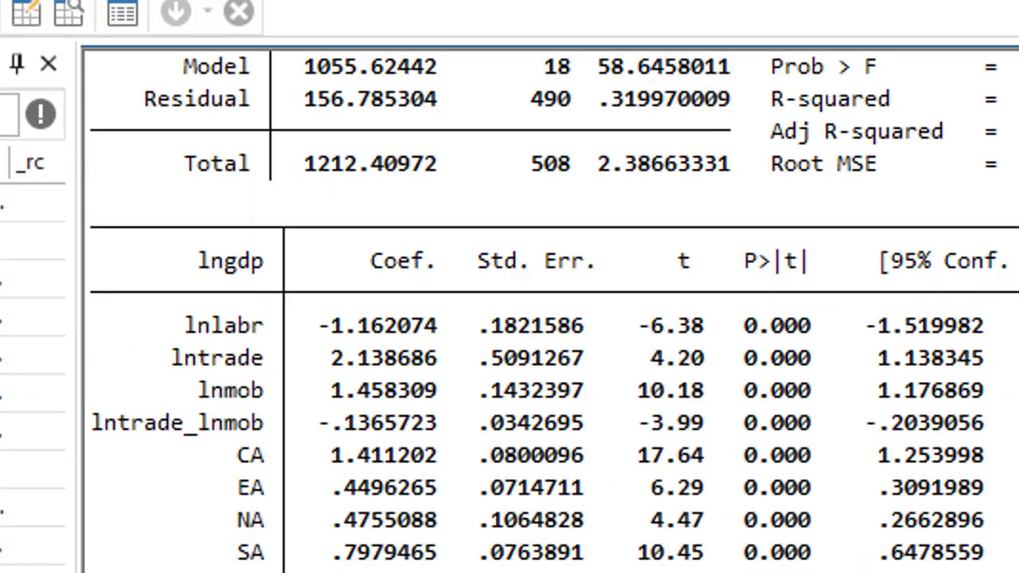
scroll(542, 319, up, 4)
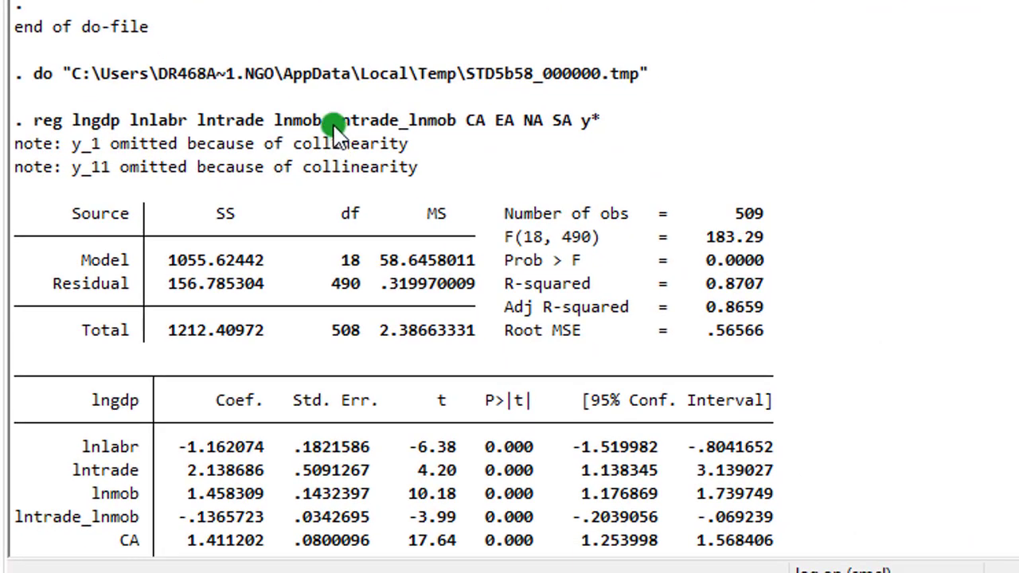
drag(335, 126, 458, 127)
click(510, 292)
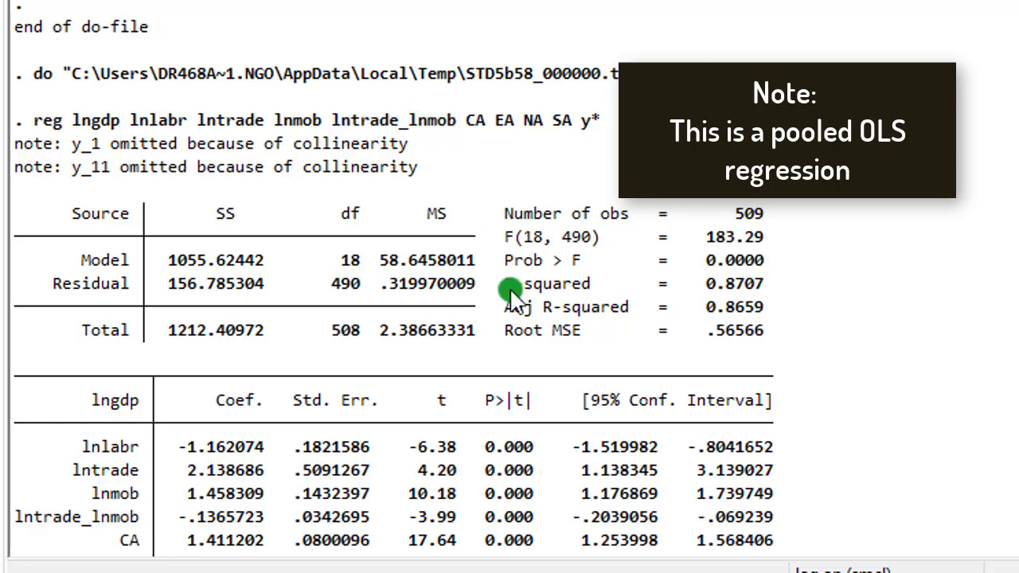
click(601, 122)
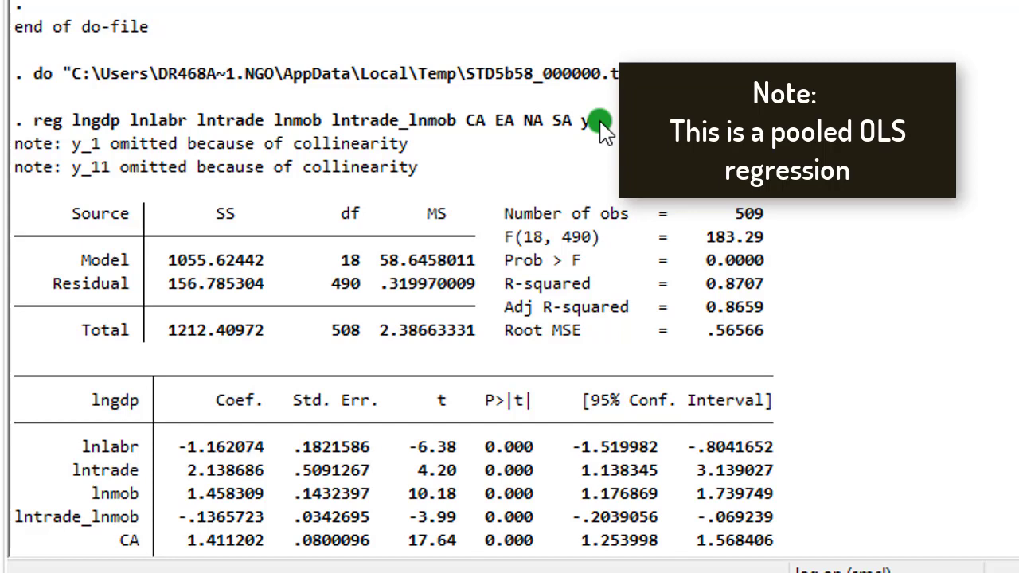
scroll(600, 123, down, 4)
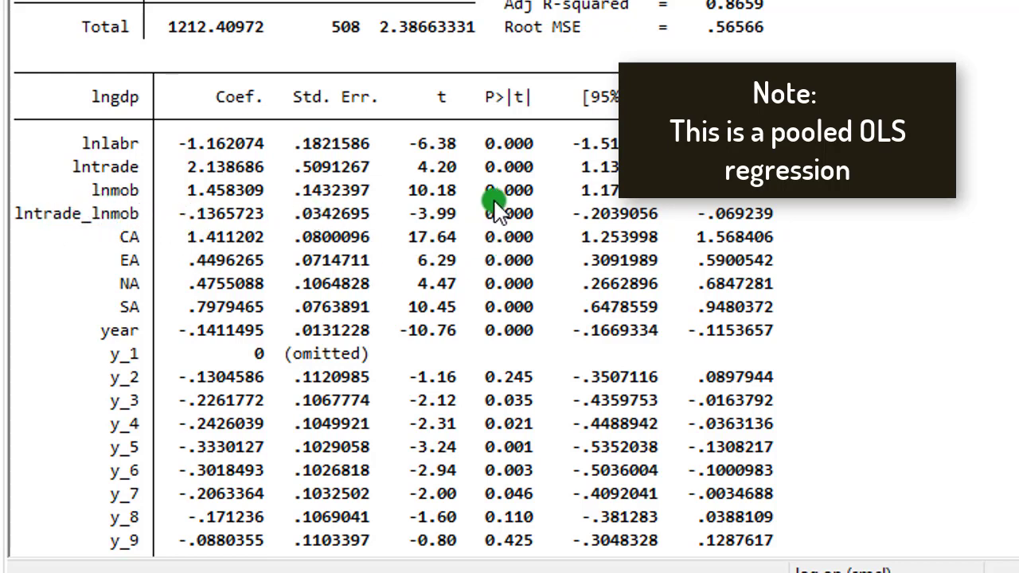
scroll(282, 239, down, 12)
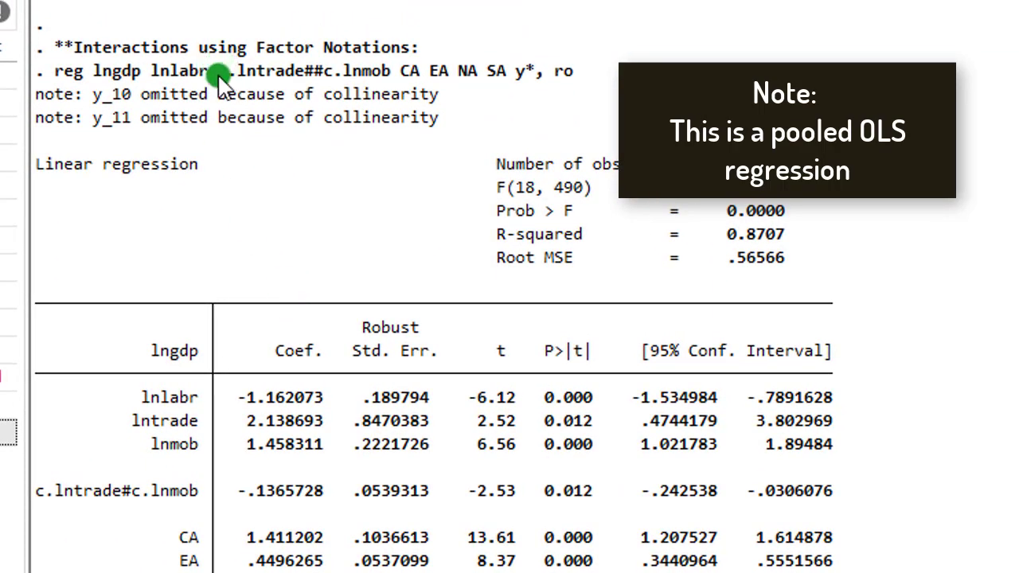
Review the robust c.lntrade##c.lnmob table: interaction -.1365728, y_10 and y_11 omitted, constant 294.7735.
drag(220, 75, 423, 243)
click(422, 238)
scroll(422, 239, down, 5)
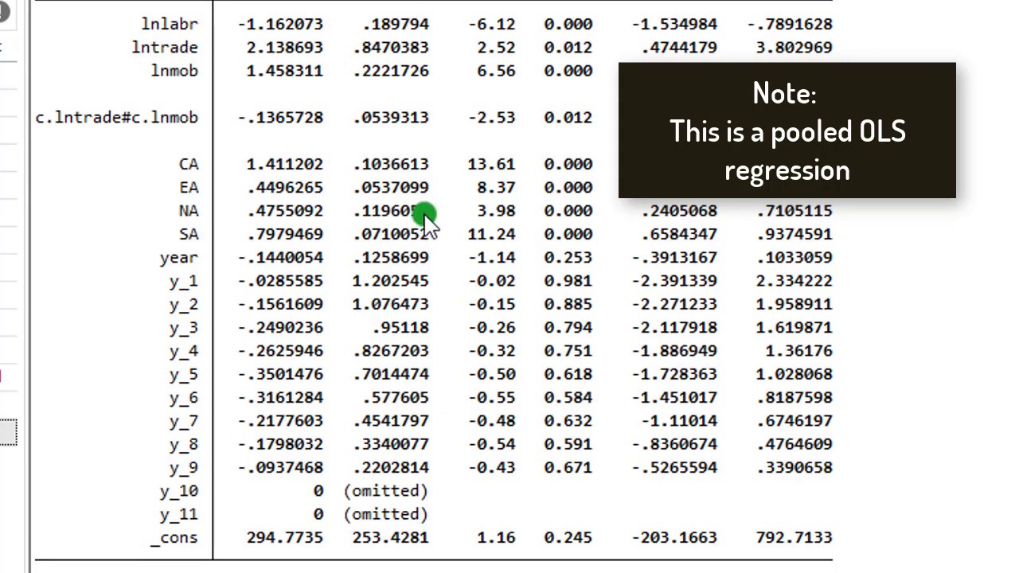
scroll(444, 480, up, 1)
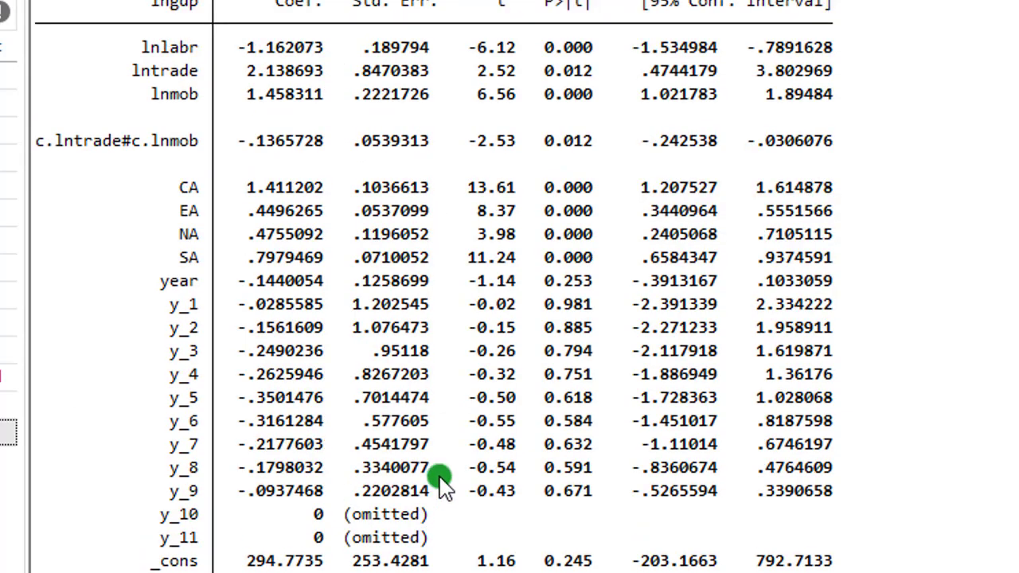